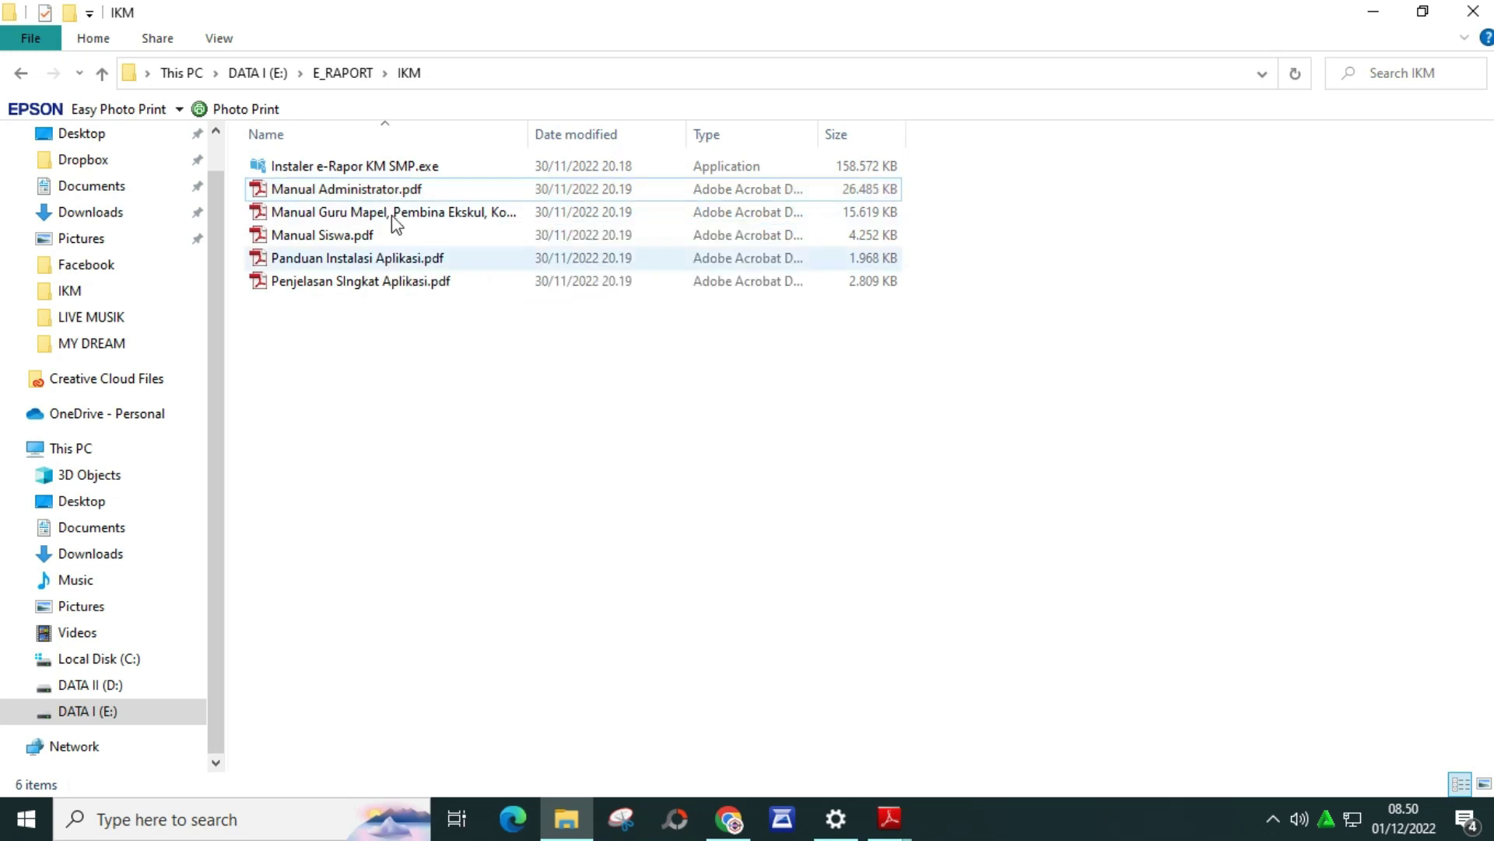
# - Run Instaler e-Rapor KM SMP.exe from the IKM folder as administrator
pyautogui.click(379, 167)
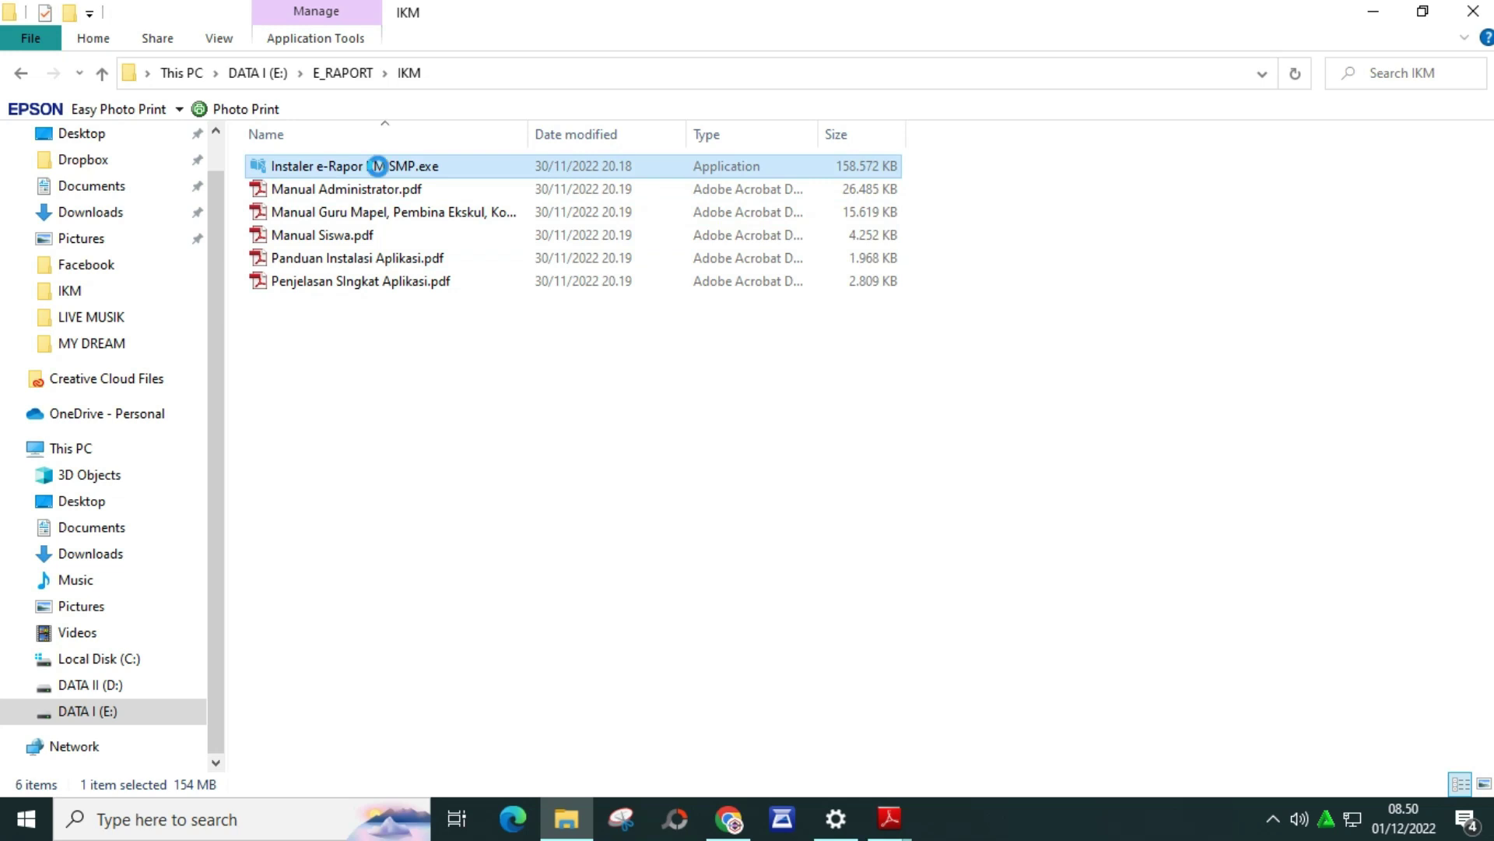
pyautogui.rightClick(380, 167)
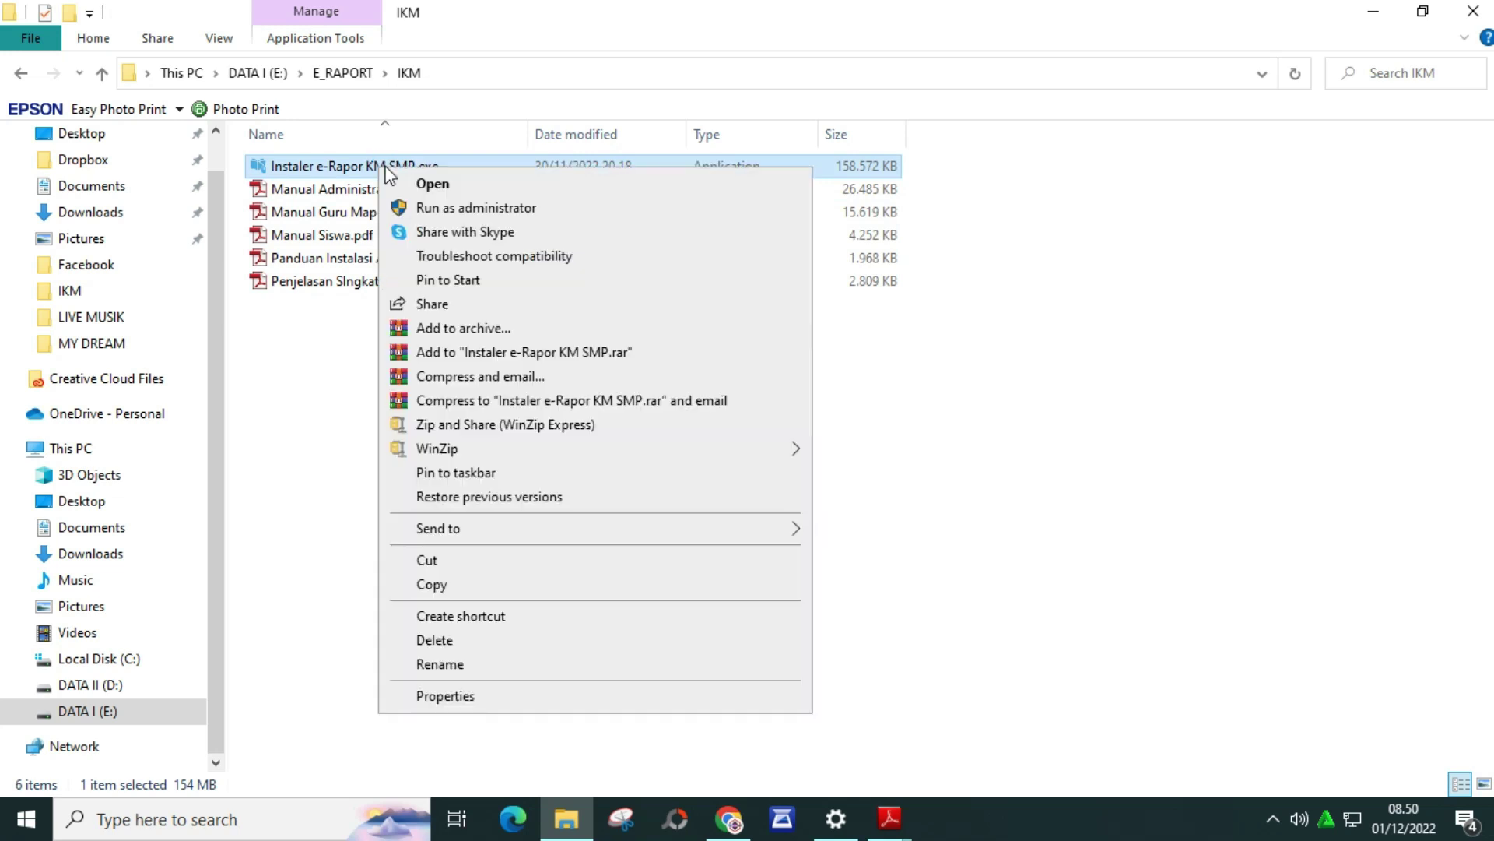
pyautogui.click(441, 209)
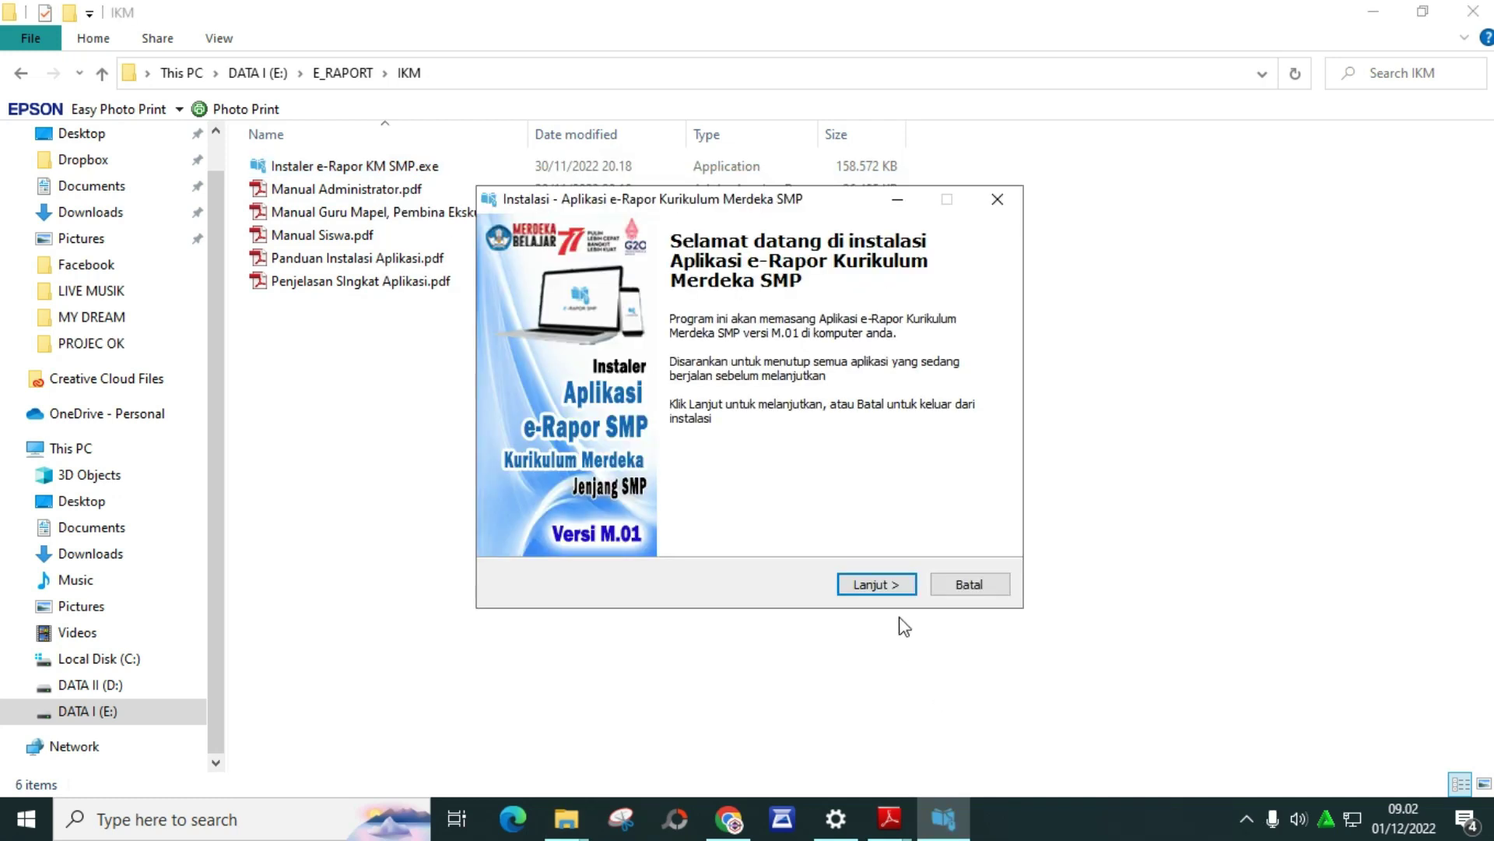
# - Accept the agreement with Saya setuju and complete the e-Rapor Kurikulum Merdeka SMP installation, keeping the launch and online report form options enabled
pyautogui.click(885, 586)
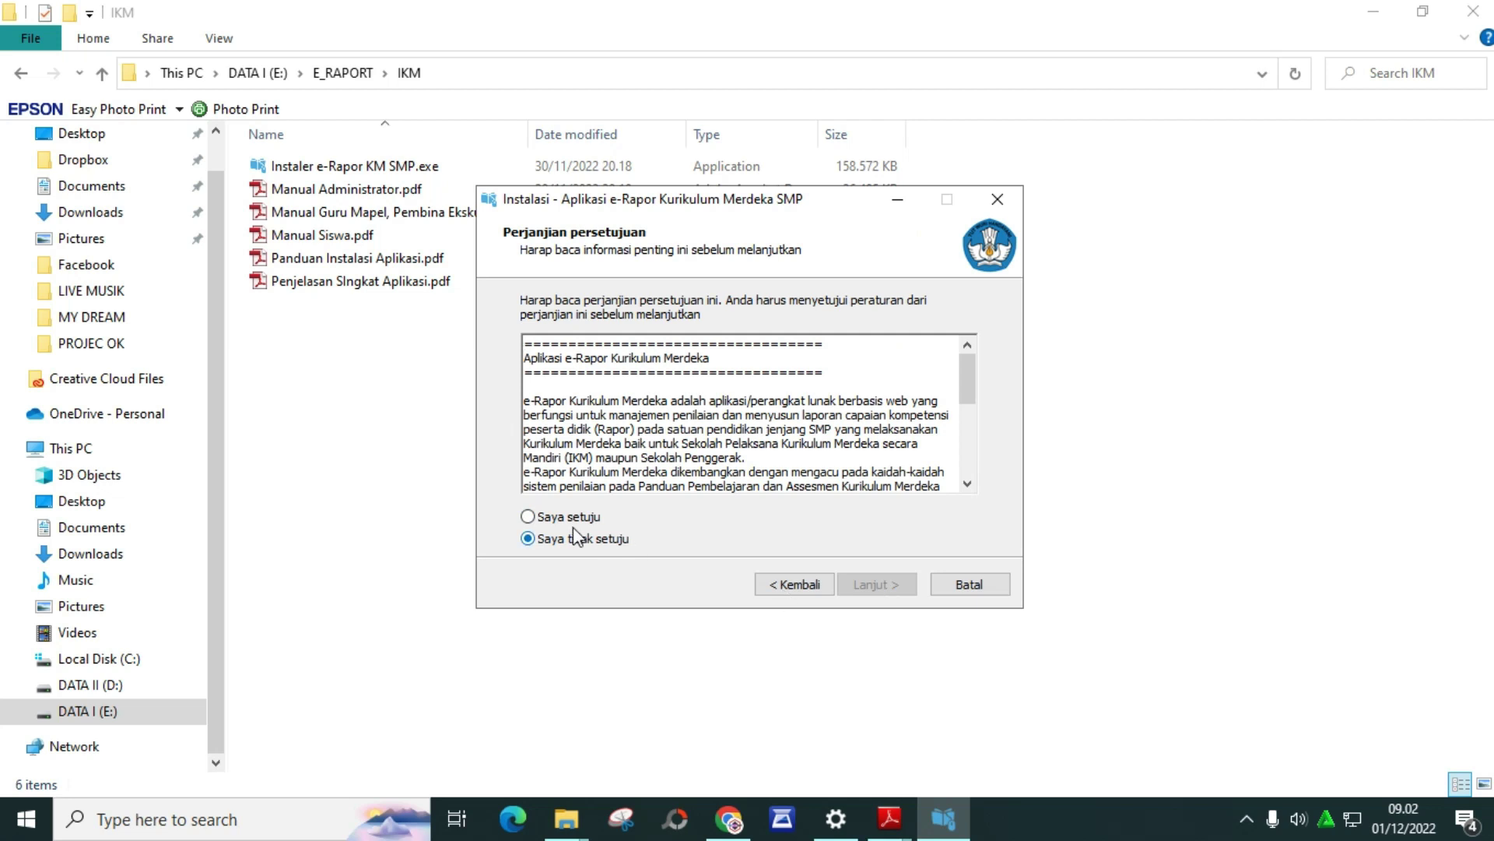
pyautogui.click(527, 518)
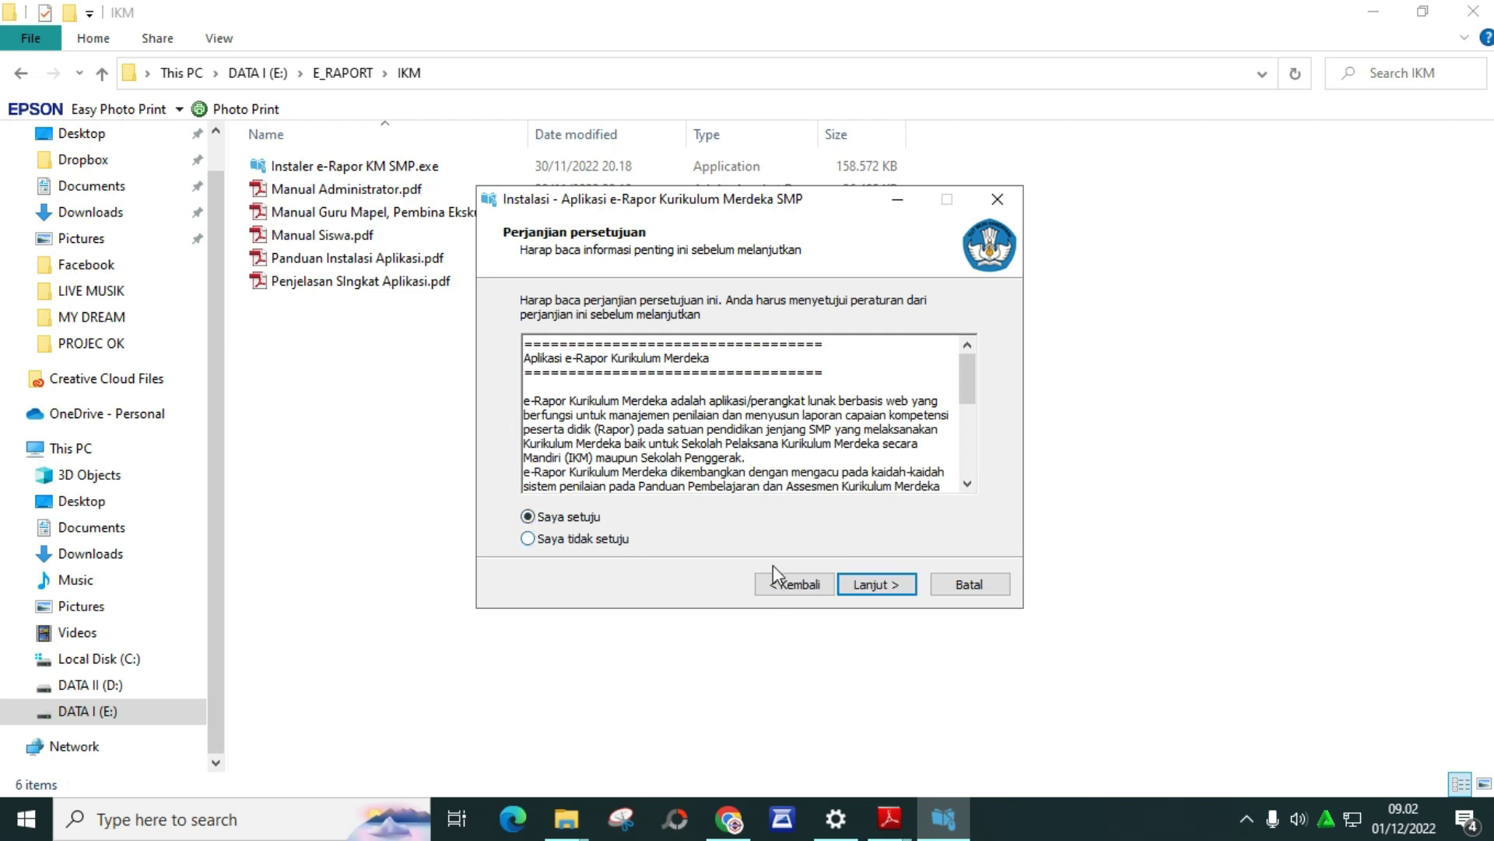
pyautogui.click(868, 590)
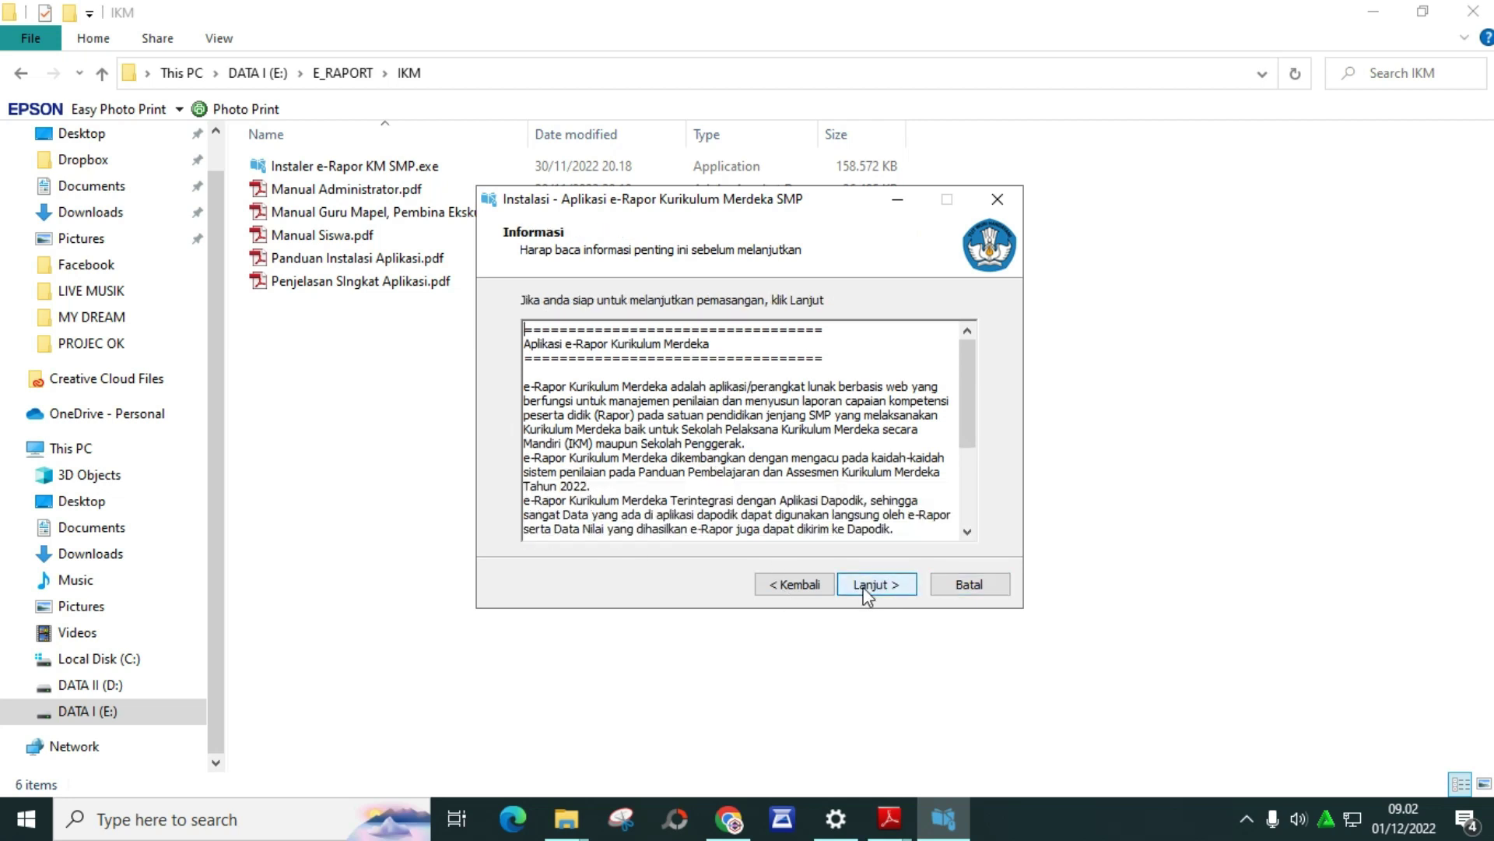
pyautogui.click(867, 591)
pyautogui.click(869, 593)
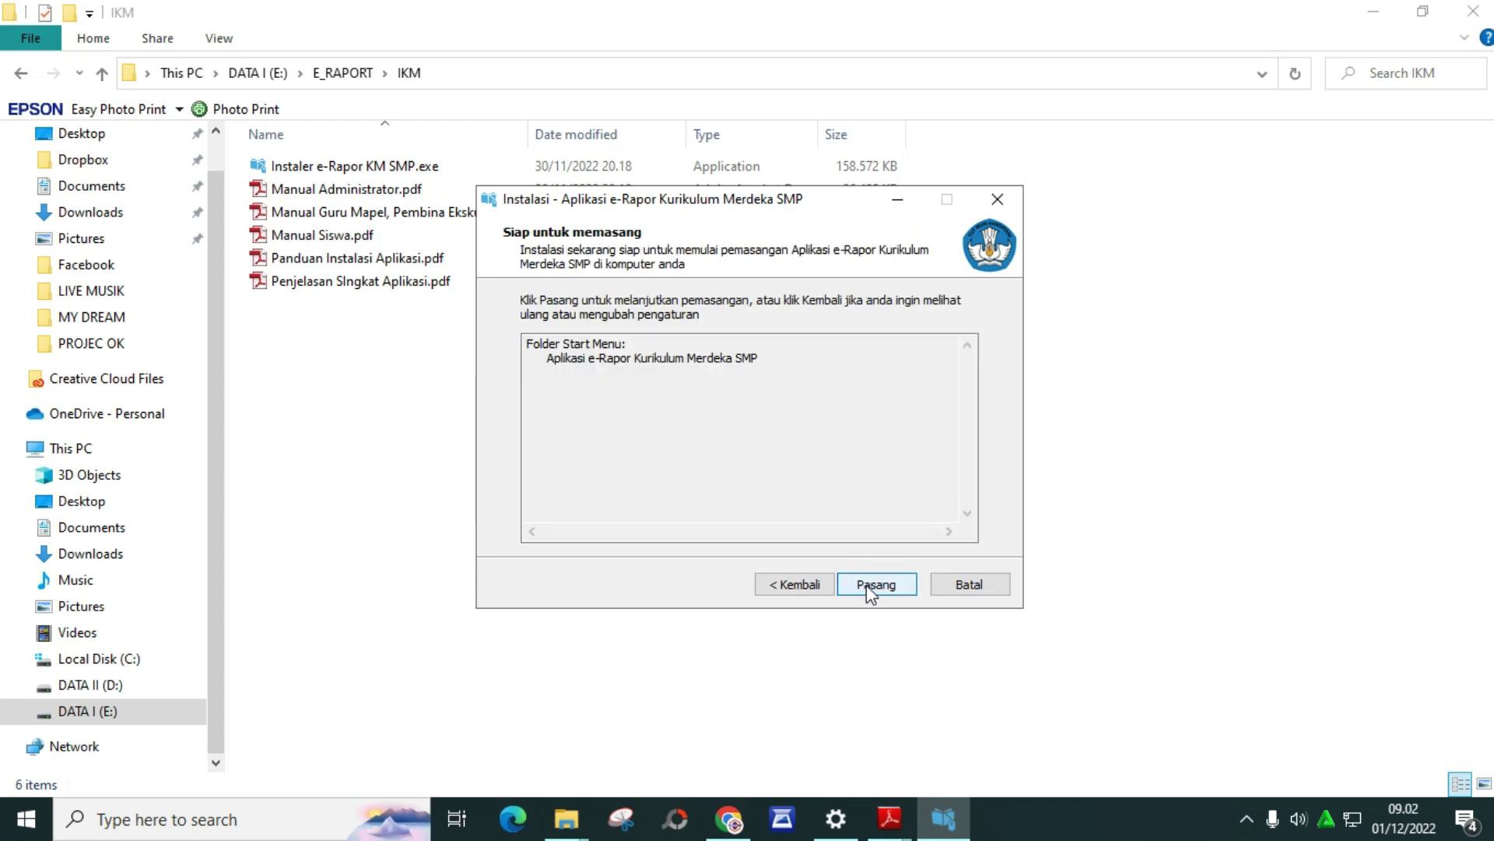
pyautogui.click(877, 595)
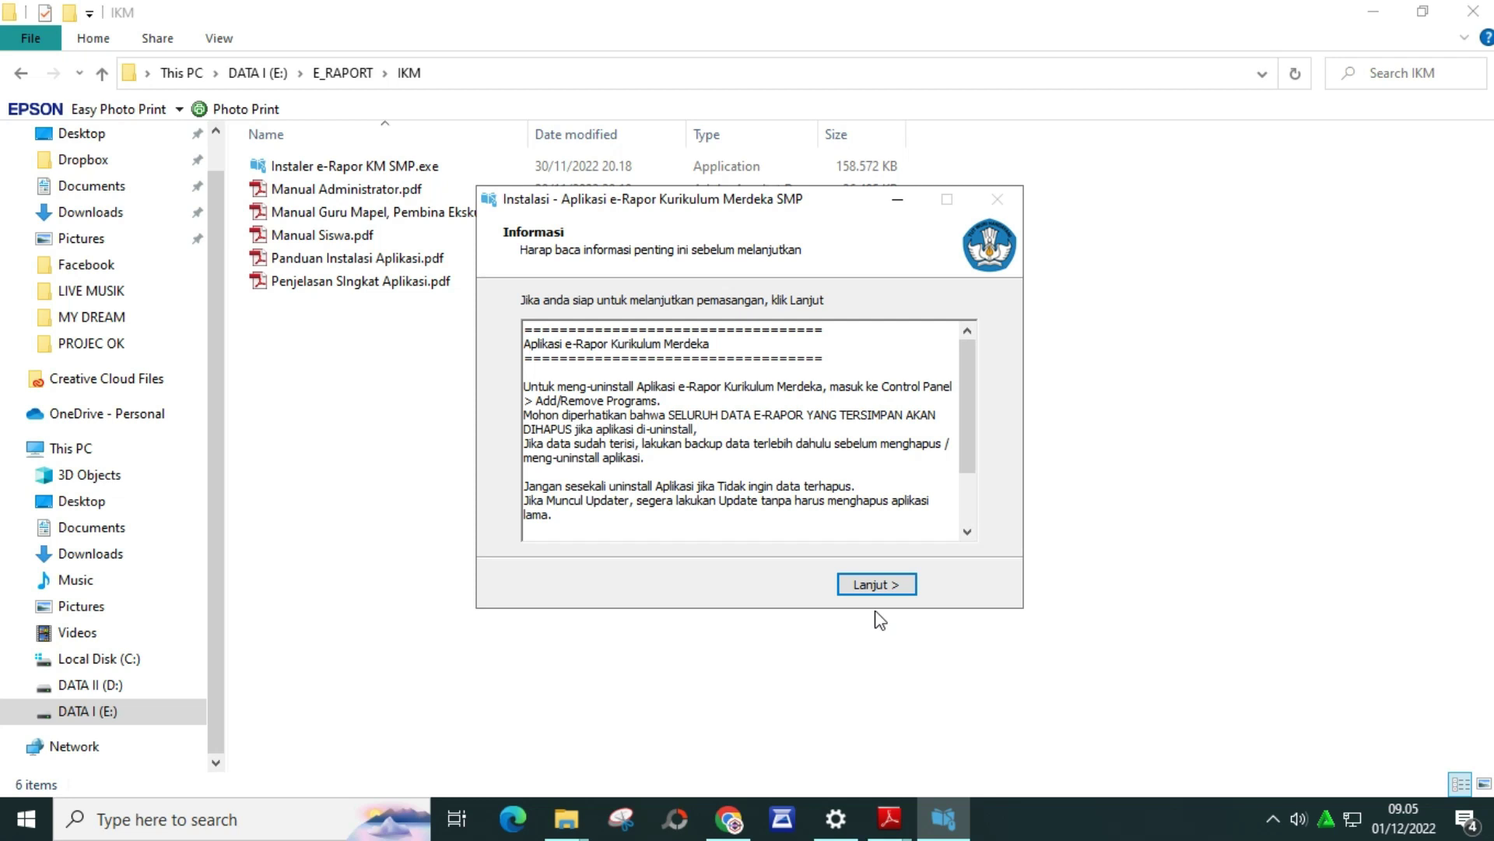
pyautogui.click(876, 584)
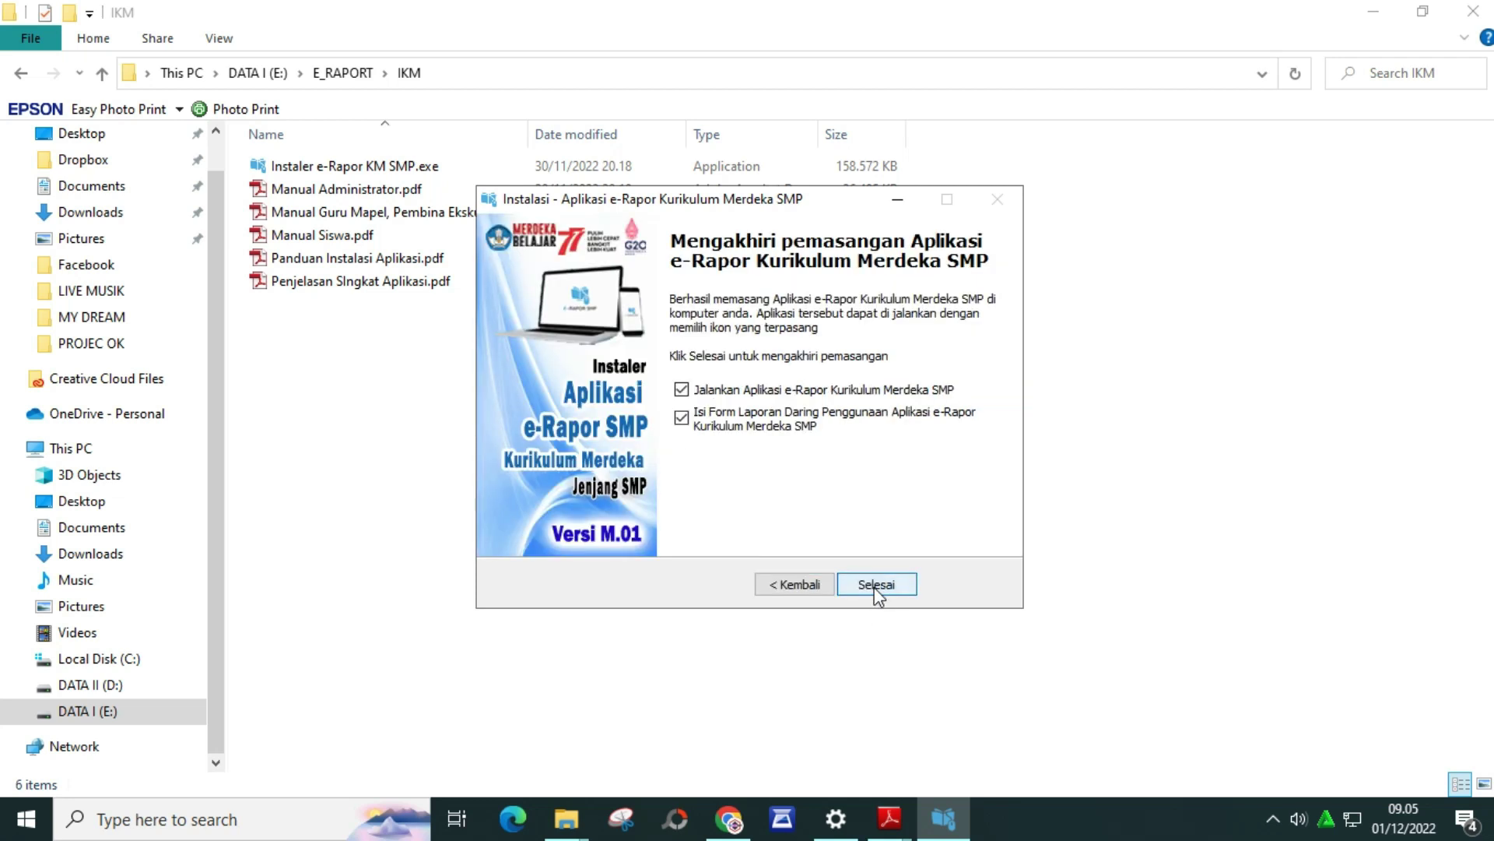
pyautogui.click(877, 585)
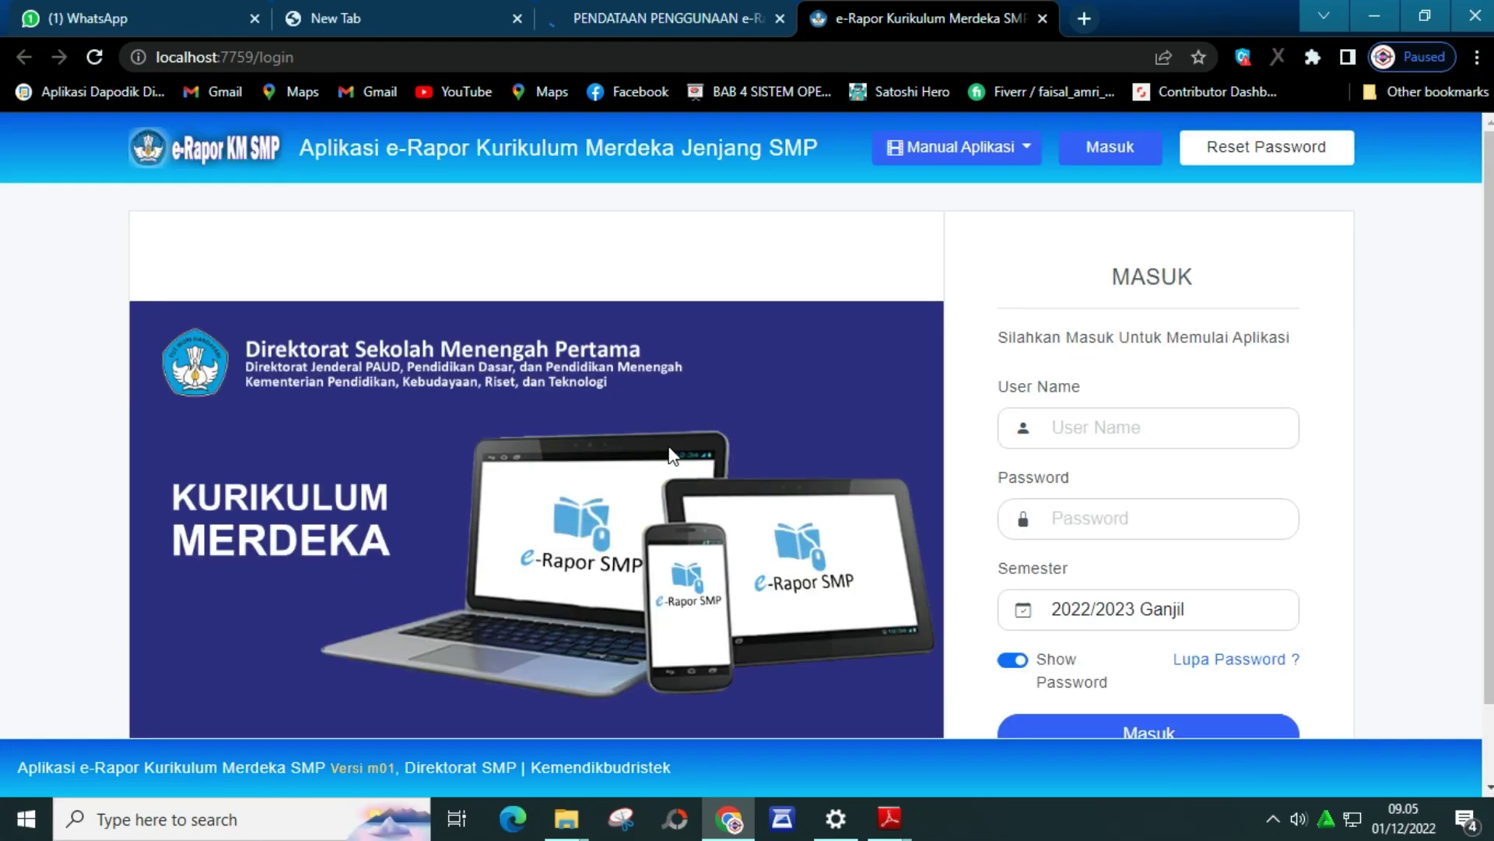
# - Enter administrator as the user name in the e-Rapor login form
pyautogui.scroll(-1, 653, 436)
pyautogui.scroll(1, 636, 422)
pyautogui.click(1071, 434)
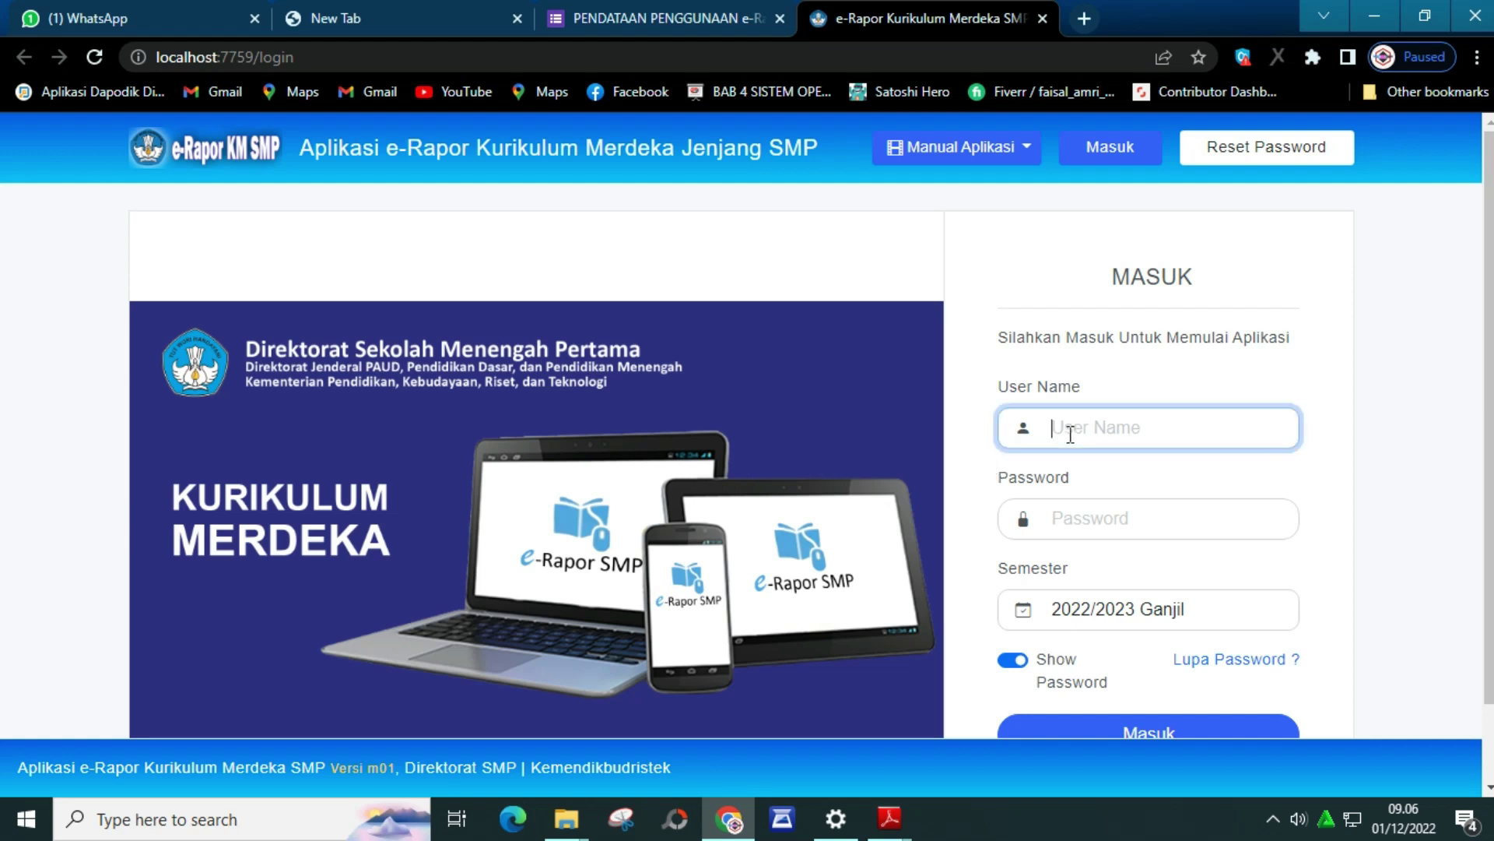
pyautogui.write('a')
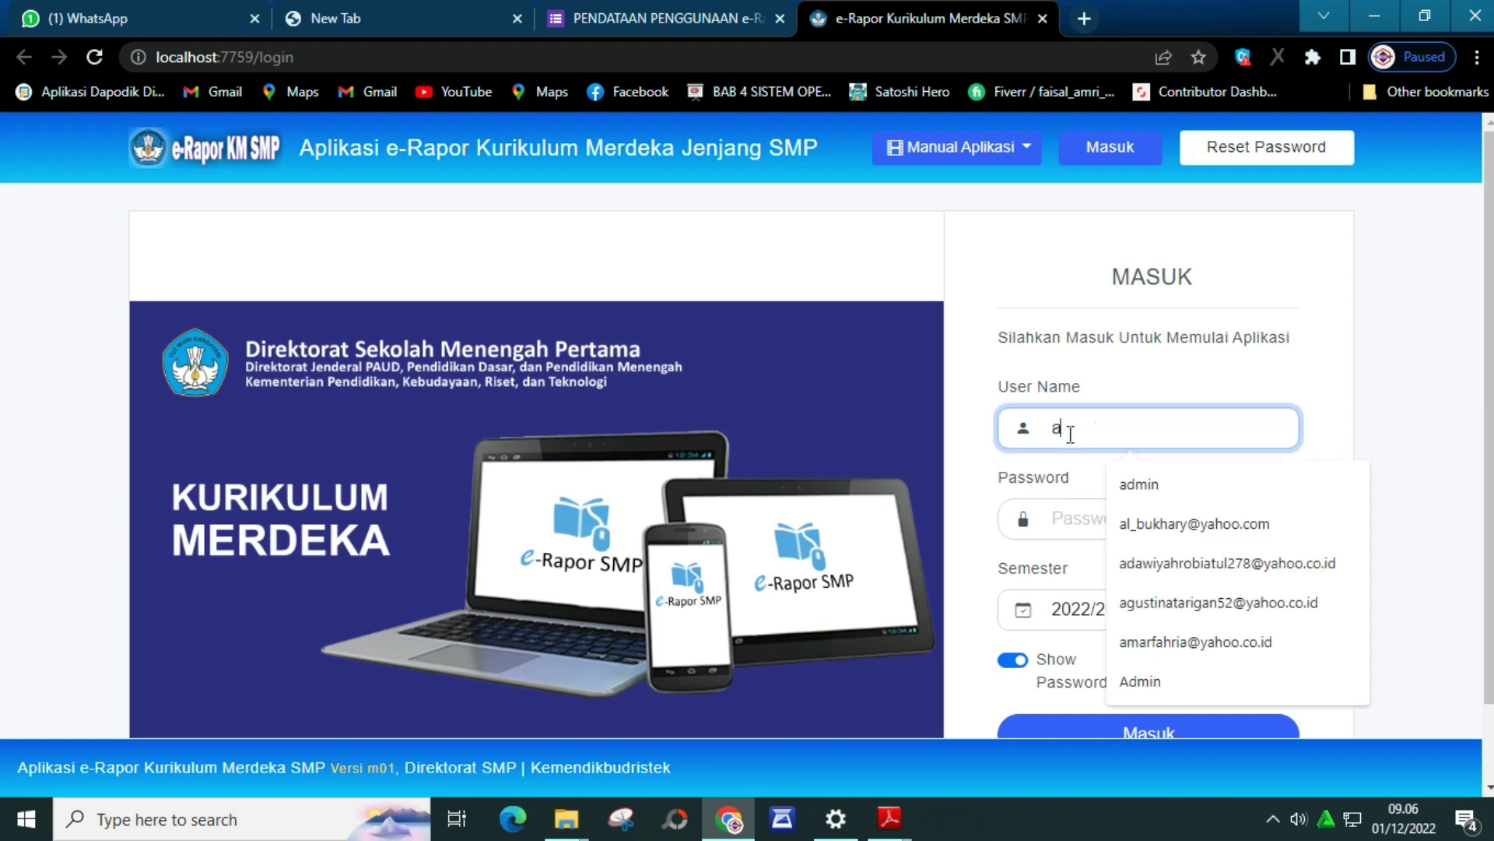
pyautogui.write('dminis')
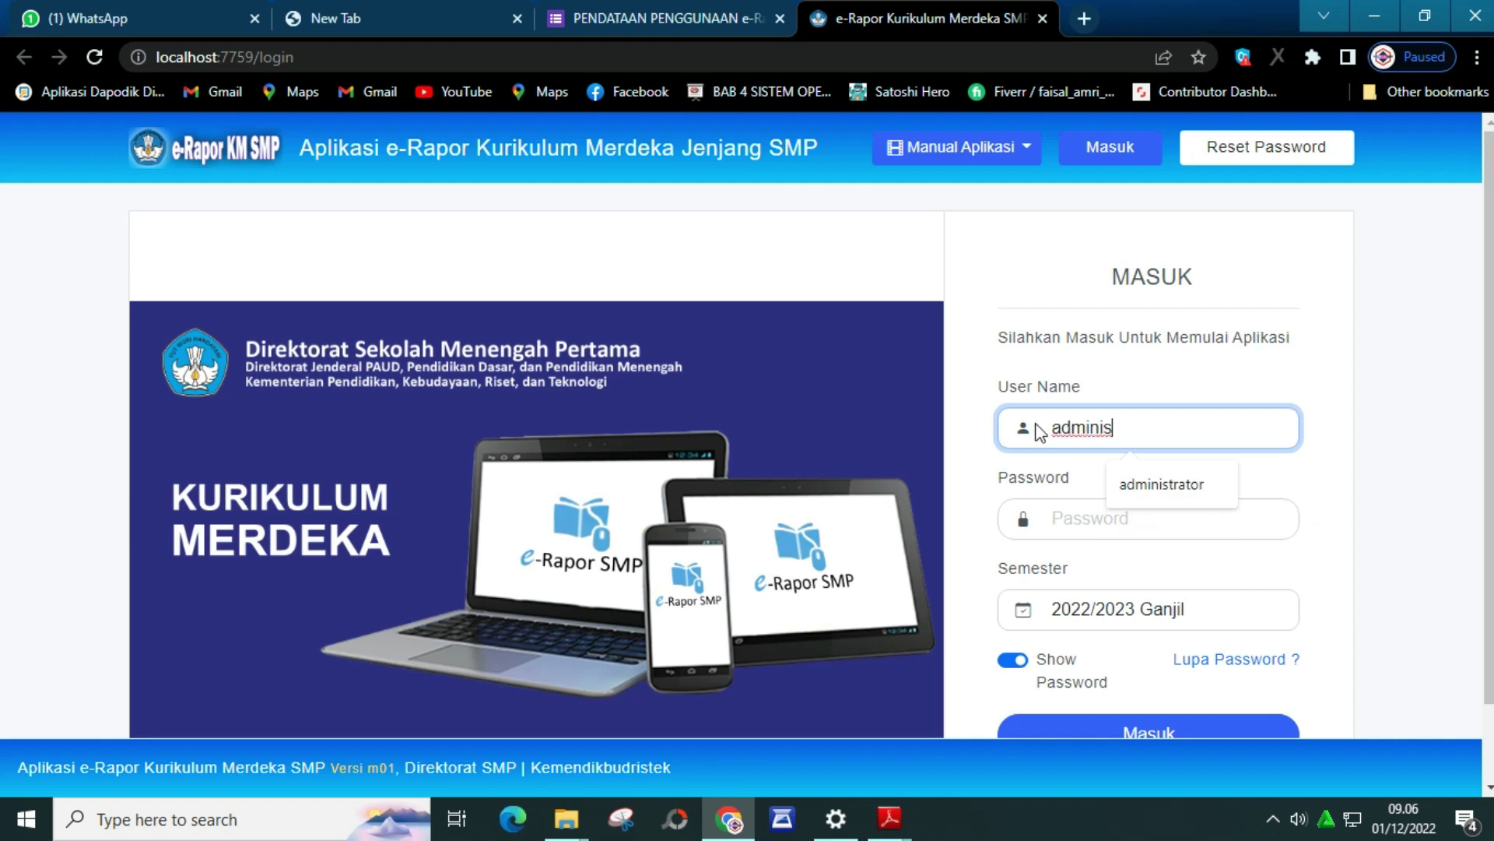
pyautogui.click(1155, 497)
pyautogui.moveTo(1167, 426); pyautogui.dragTo(1052, 433)
# - Enter the account password and sign in to e-Rapor, dismissing the browser's offer to save the login
pyautogui.click(1039, 521)
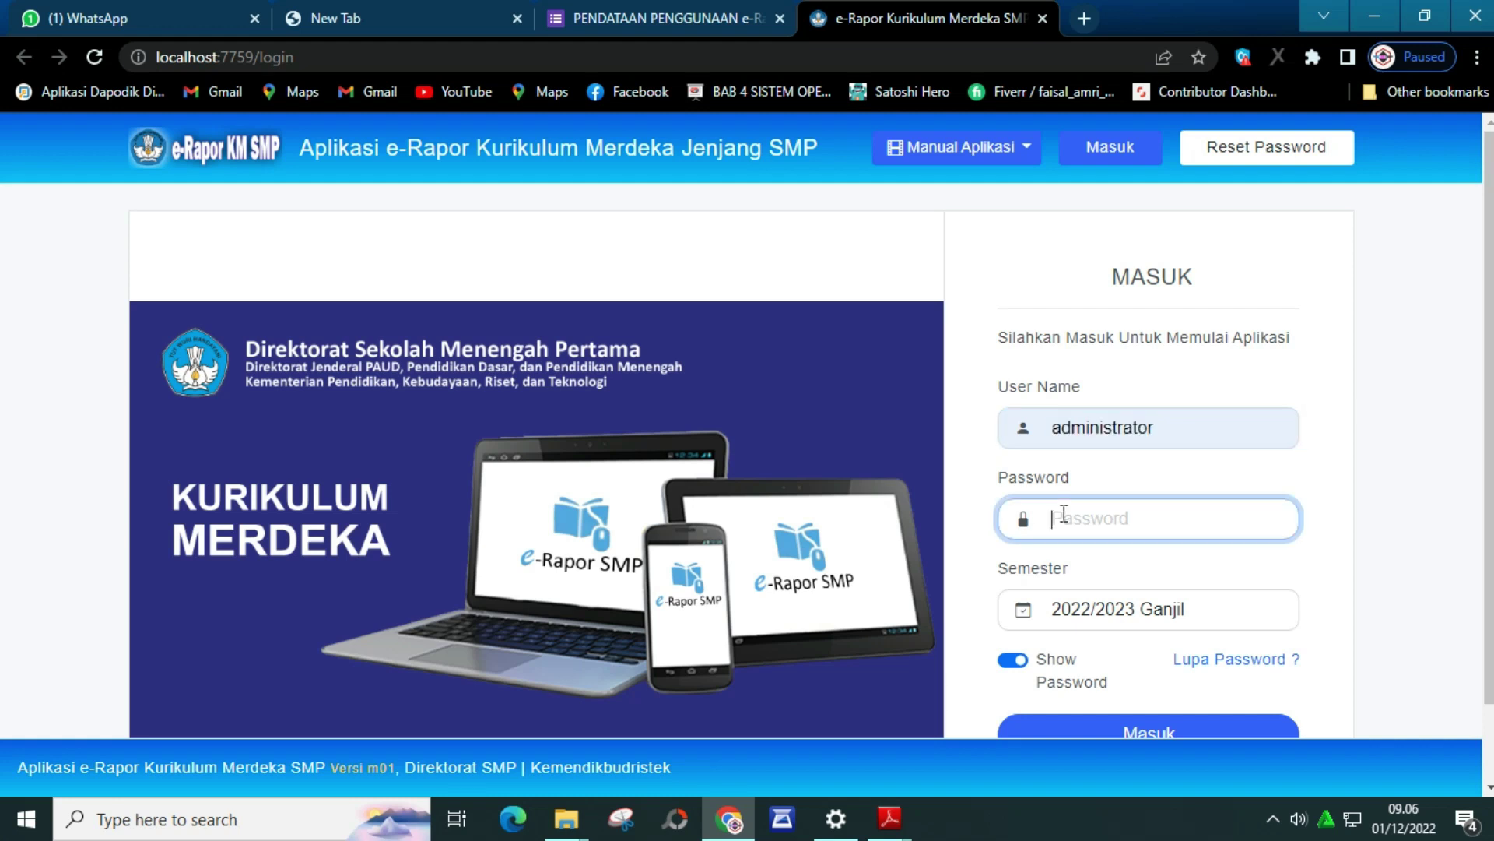
pyautogui.hotkey('ctrl', 'v')
pyautogui.scroll(-1, 1191, 634)
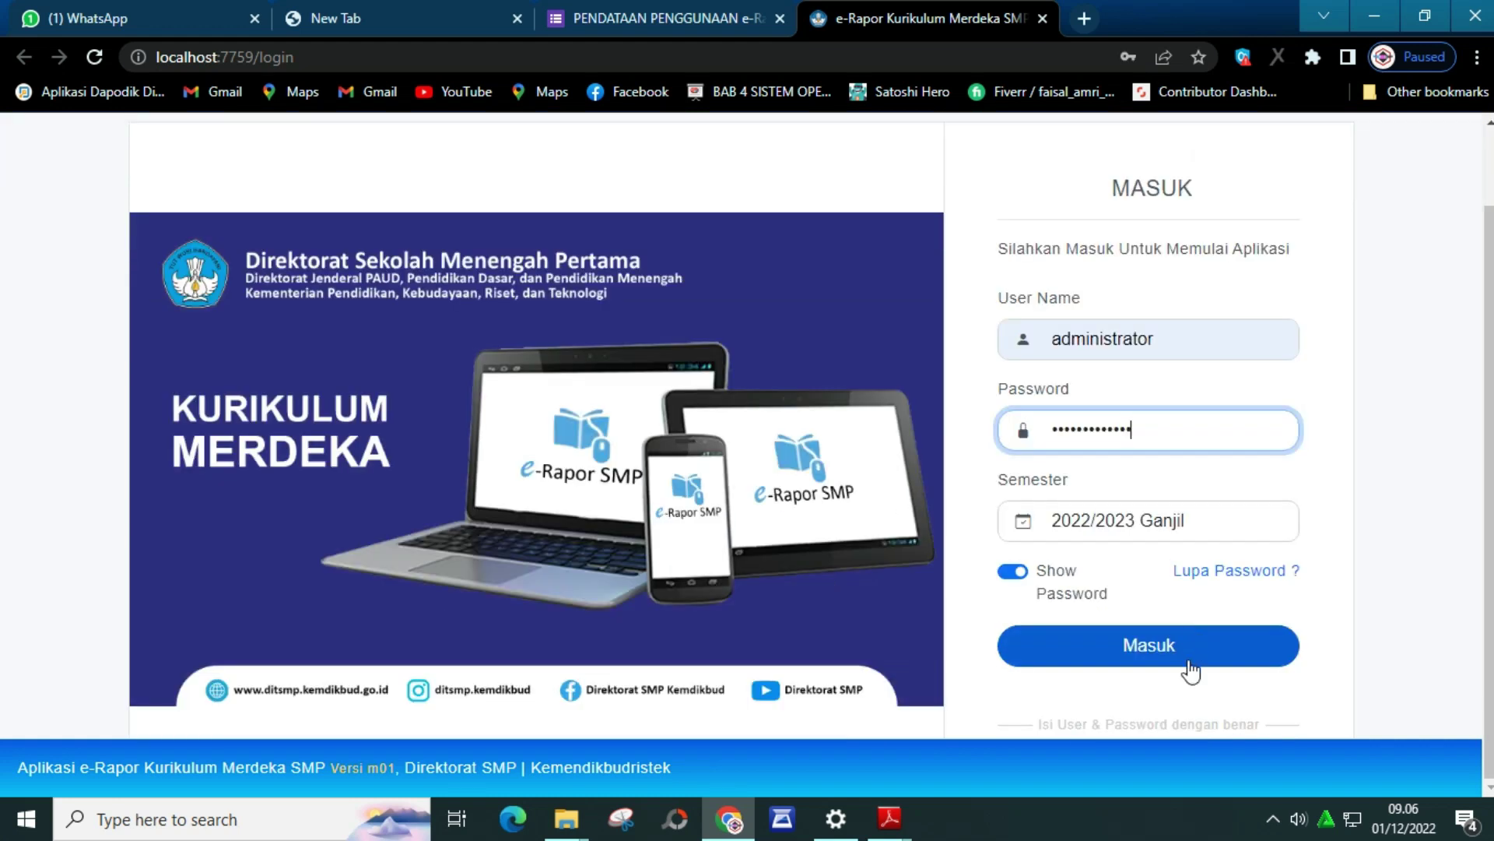
pyautogui.click(1184, 646)
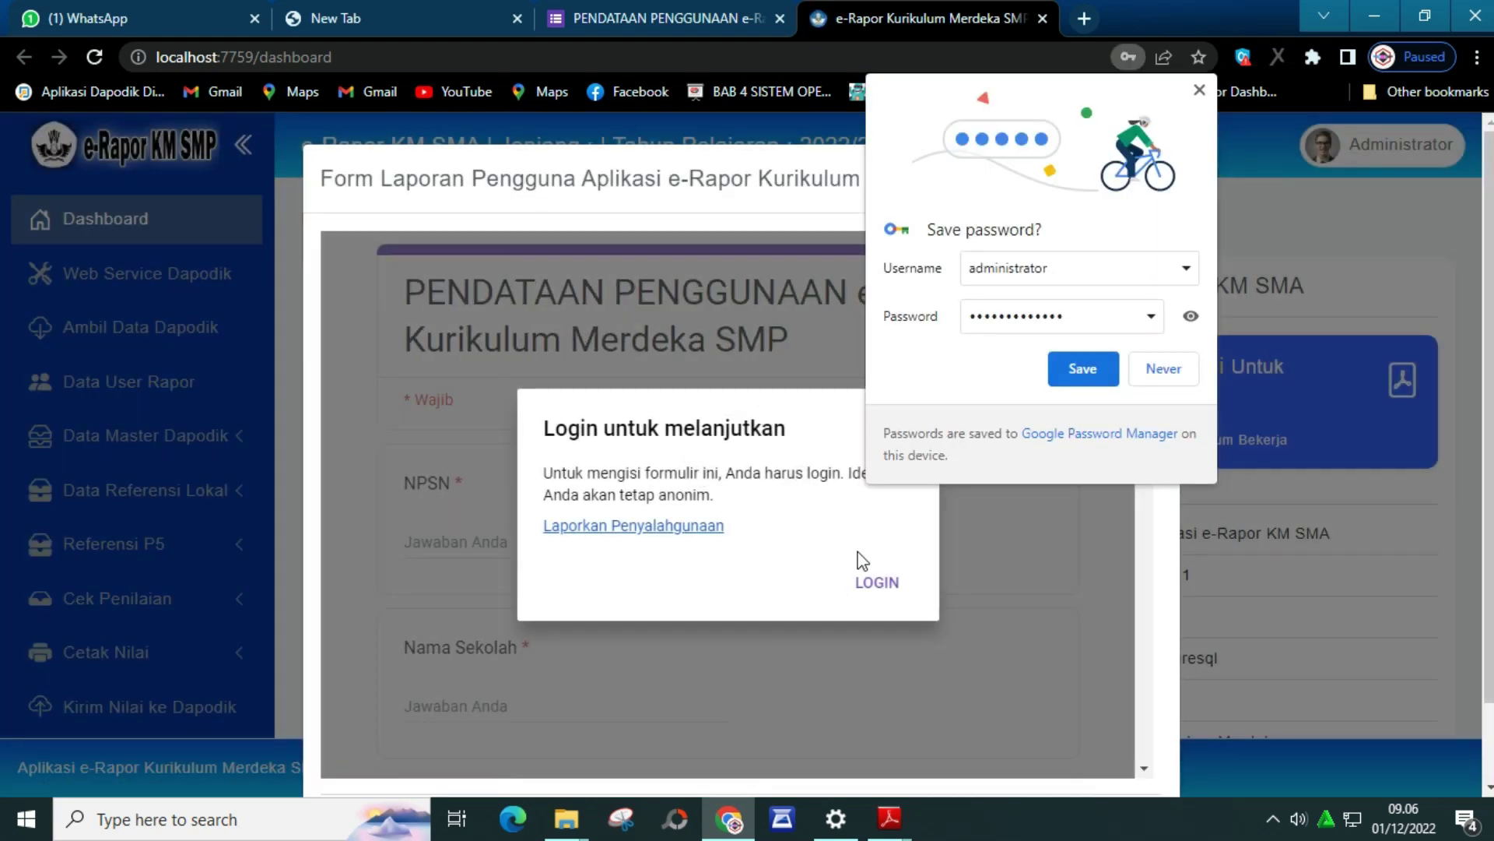
pyautogui.click(1199, 90)
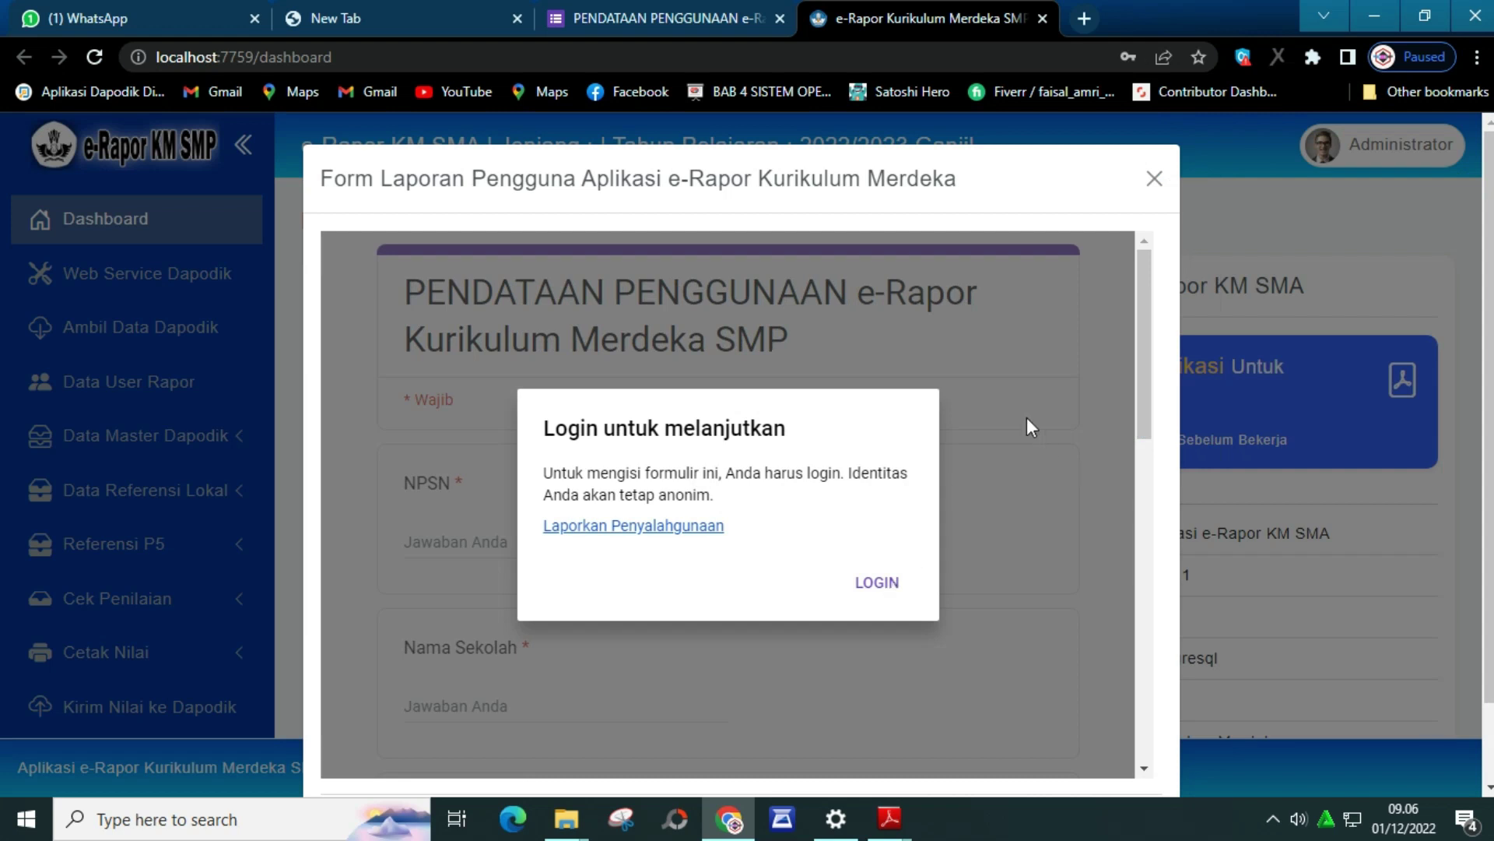
# - Open the Google login for the e-Rapor usage report form, return to the dashboard and review the form's required fields
pyautogui.click(869, 599)
pyautogui.click(839, 11)
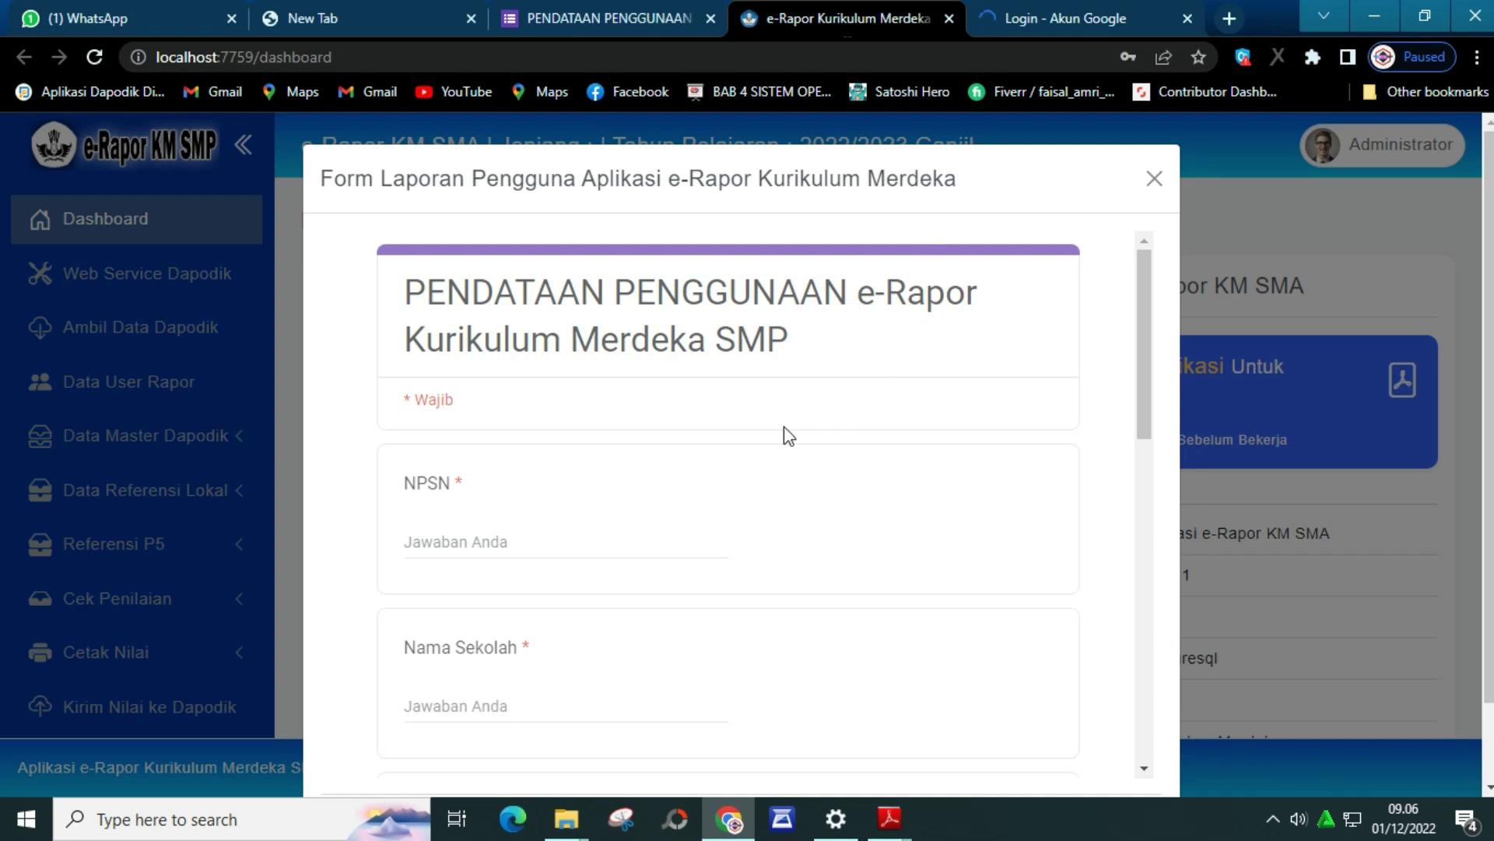
pyautogui.scroll(-5, 784, 432)
pyautogui.scroll(5, 785, 432)
pyautogui.moveTo(922, 185); pyautogui.dragTo(384, 207)
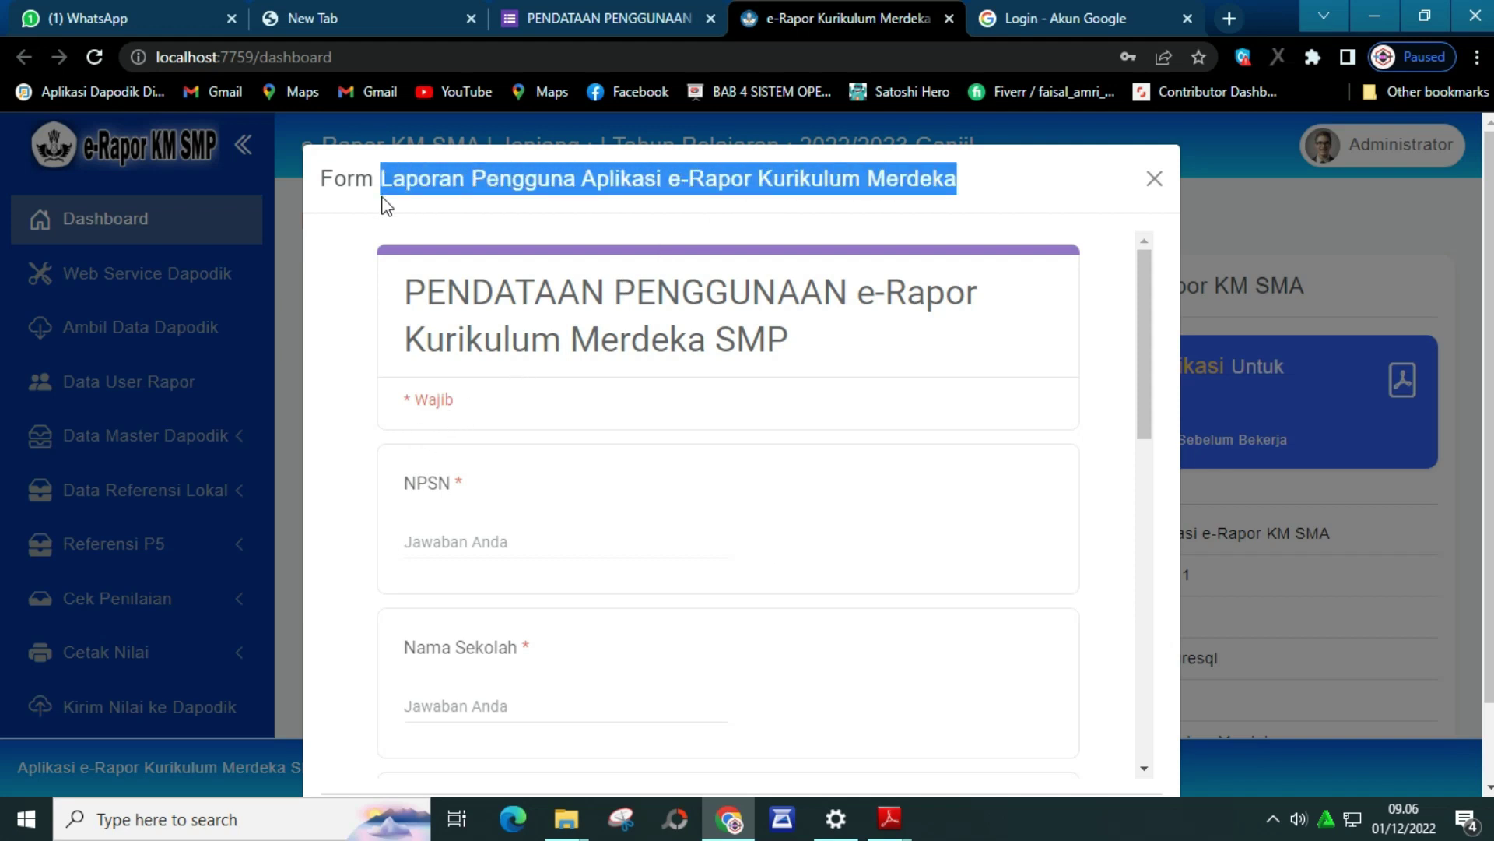
pyautogui.moveTo(1151, 302); pyautogui.dragTo(1108, 280)
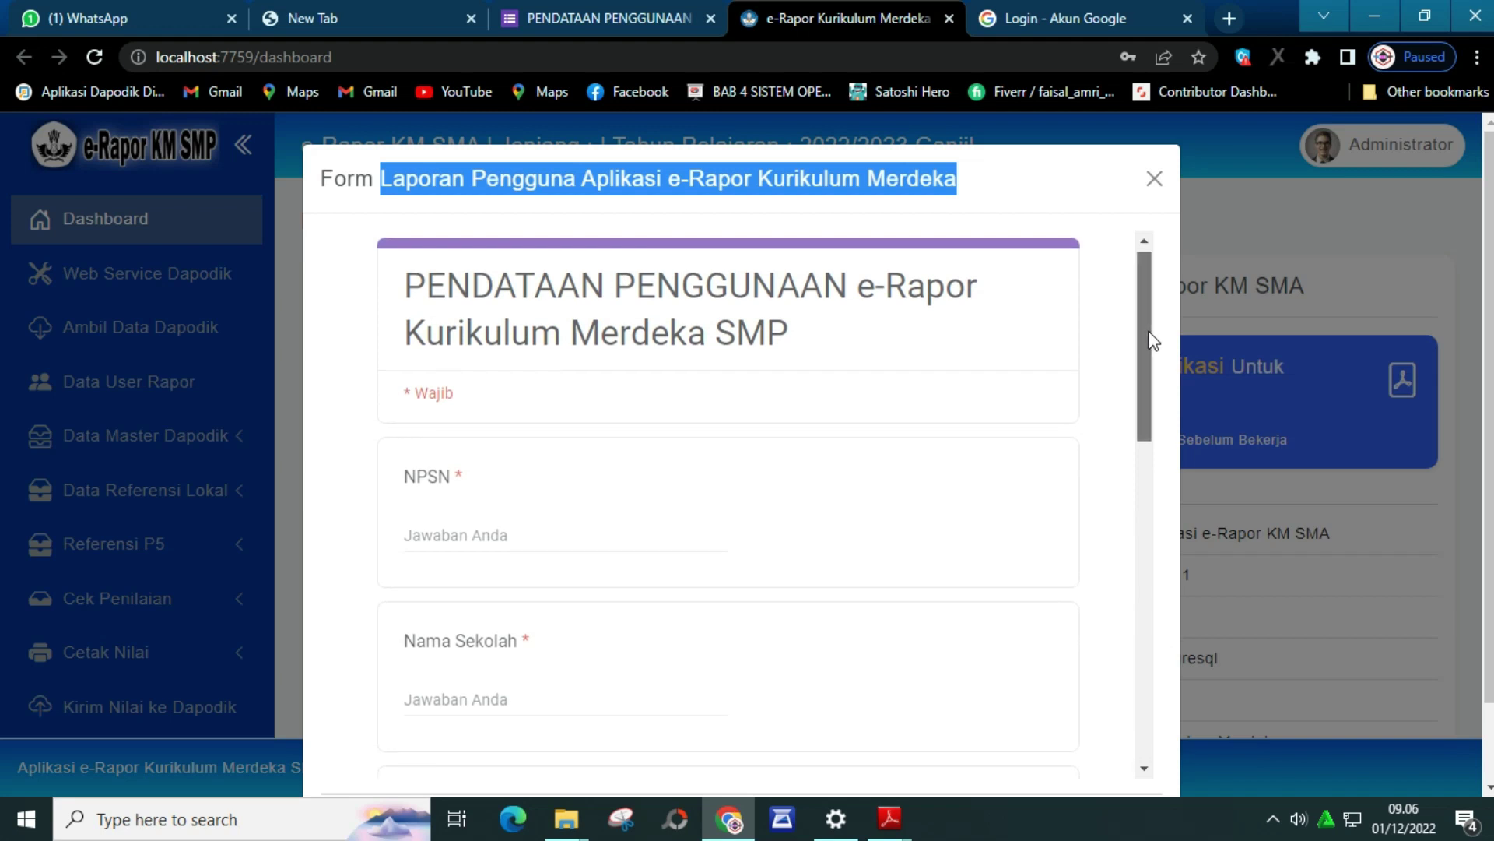
pyautogui.moveTo(1149, 331); pyautogui.dragTo(1132, 591)
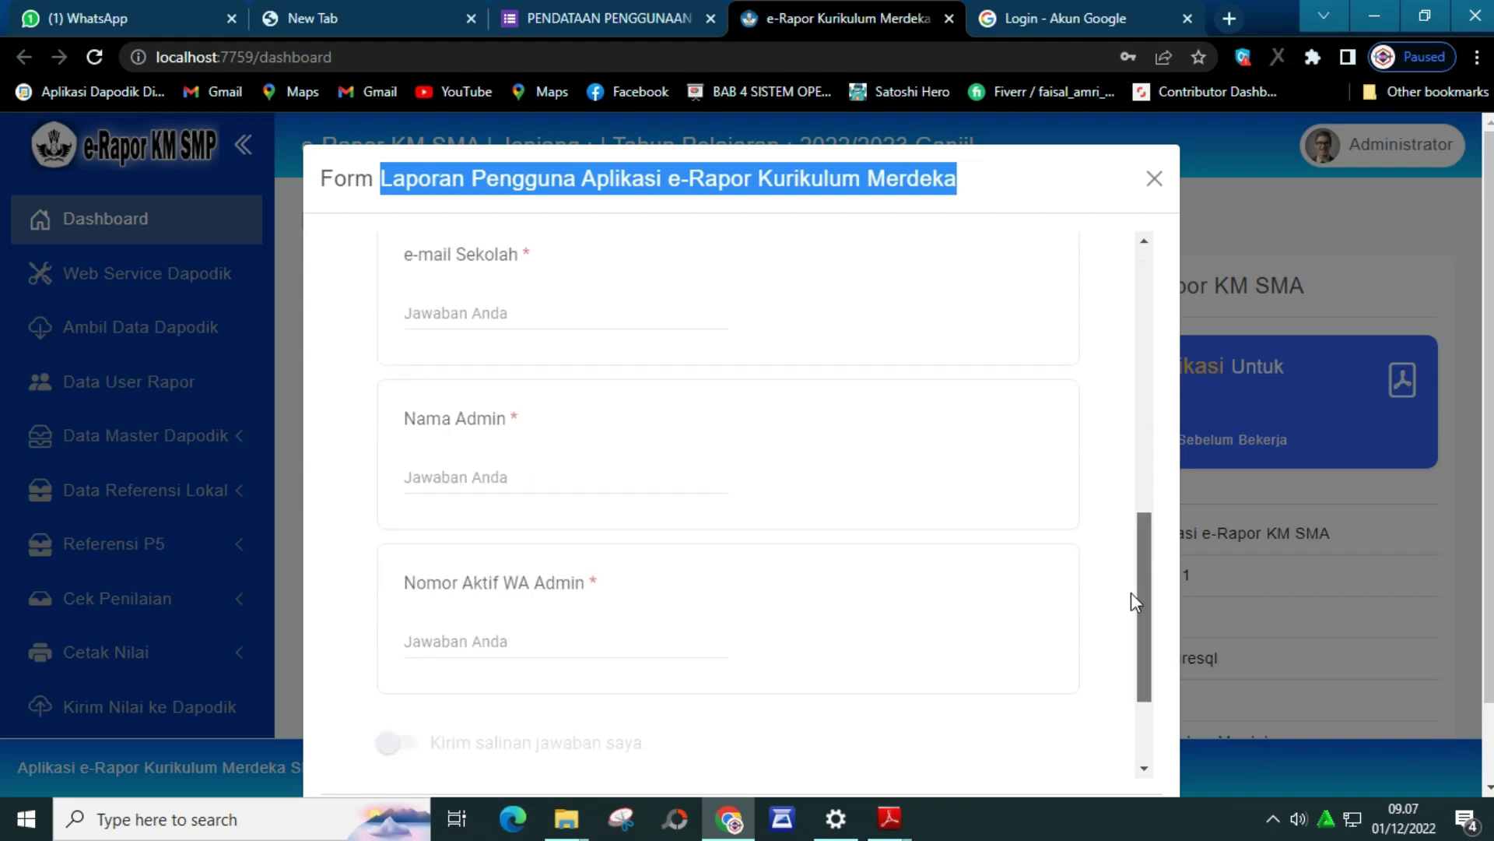
pyautogui.moveTo(1131, 592); pyautogui.dragTo(1138, 316)
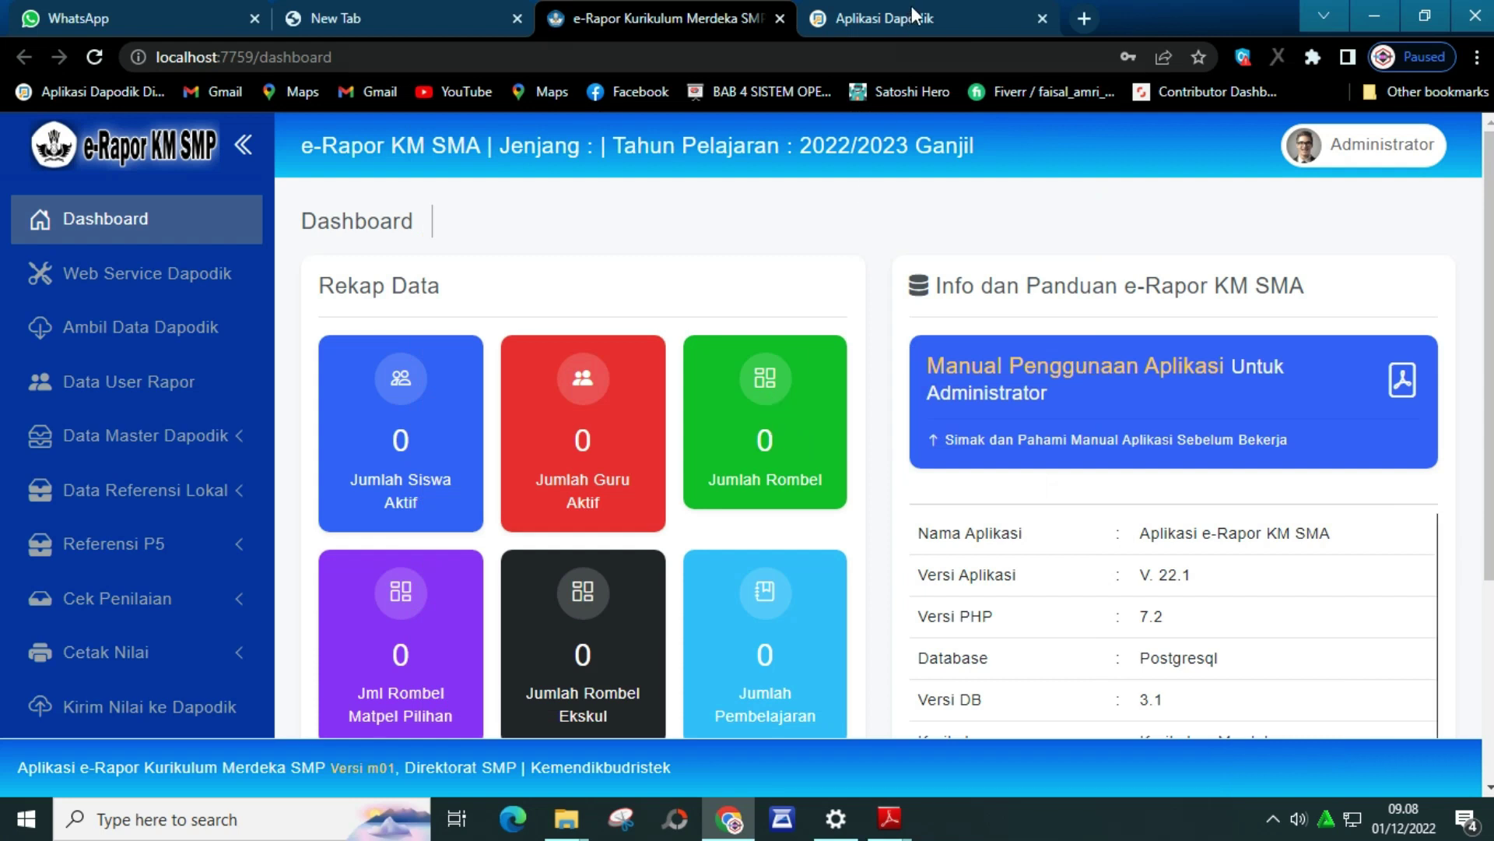
# - Switch to Aplikasi Dapodik and open the Web Service management window from its settings
pyautogui.moveTo(877, 31)
pyautogui.click(861, 20)
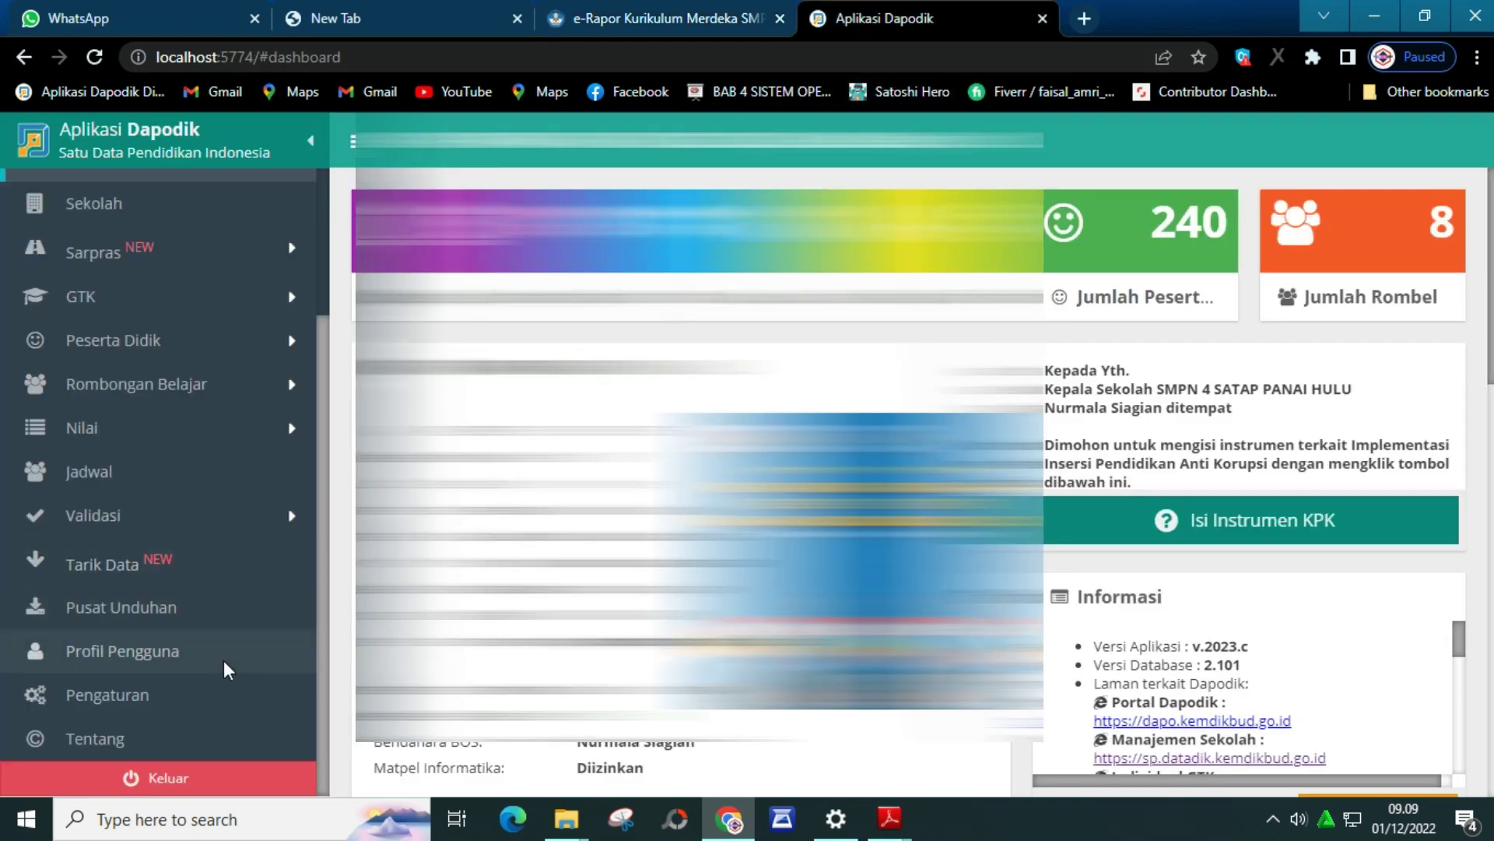
pyautogui.click(204, 710)
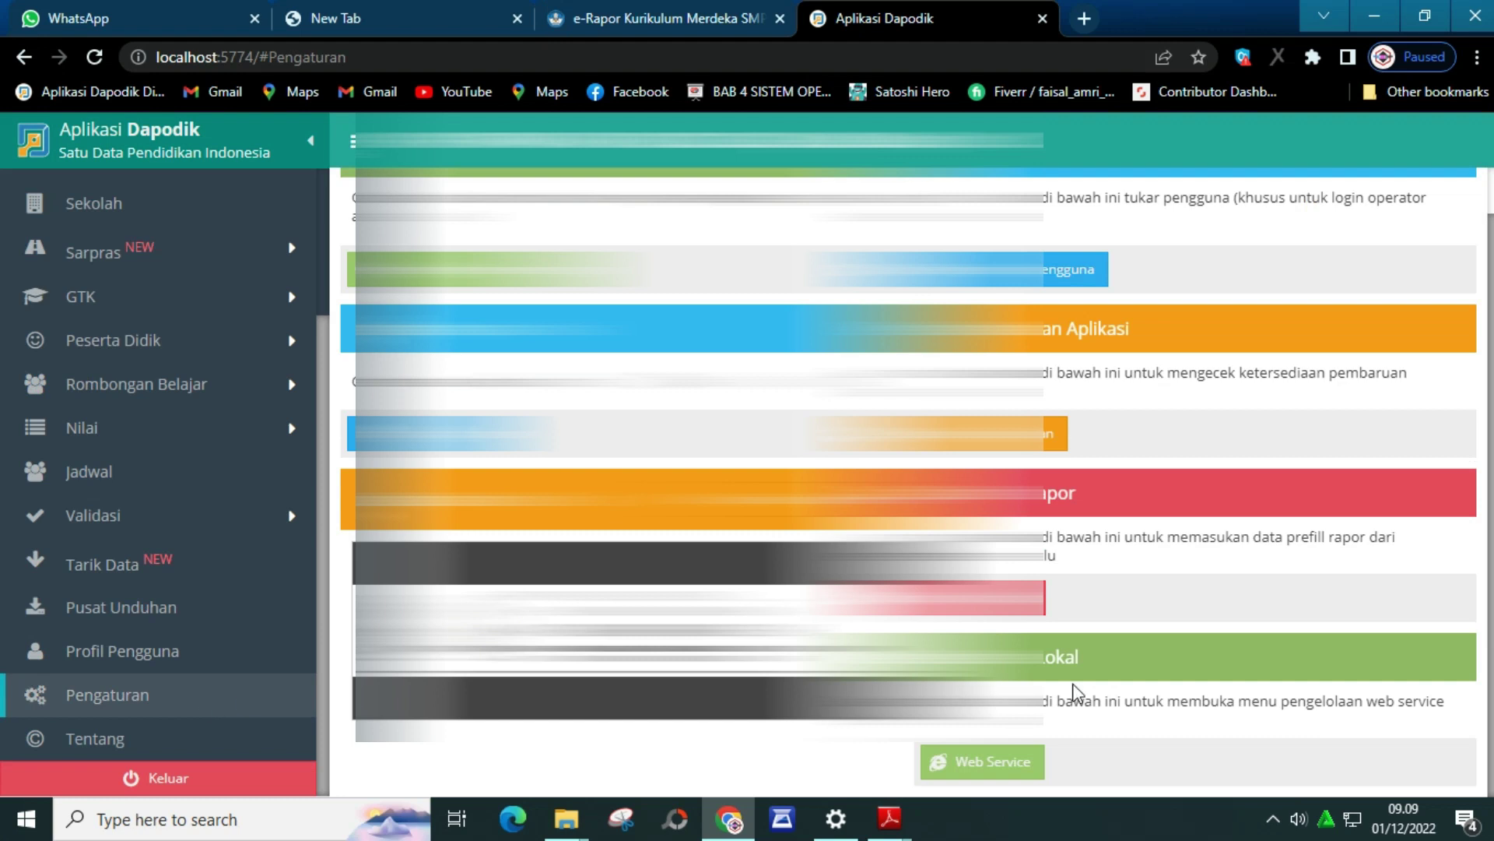
pyautogui.click(1002, 766)
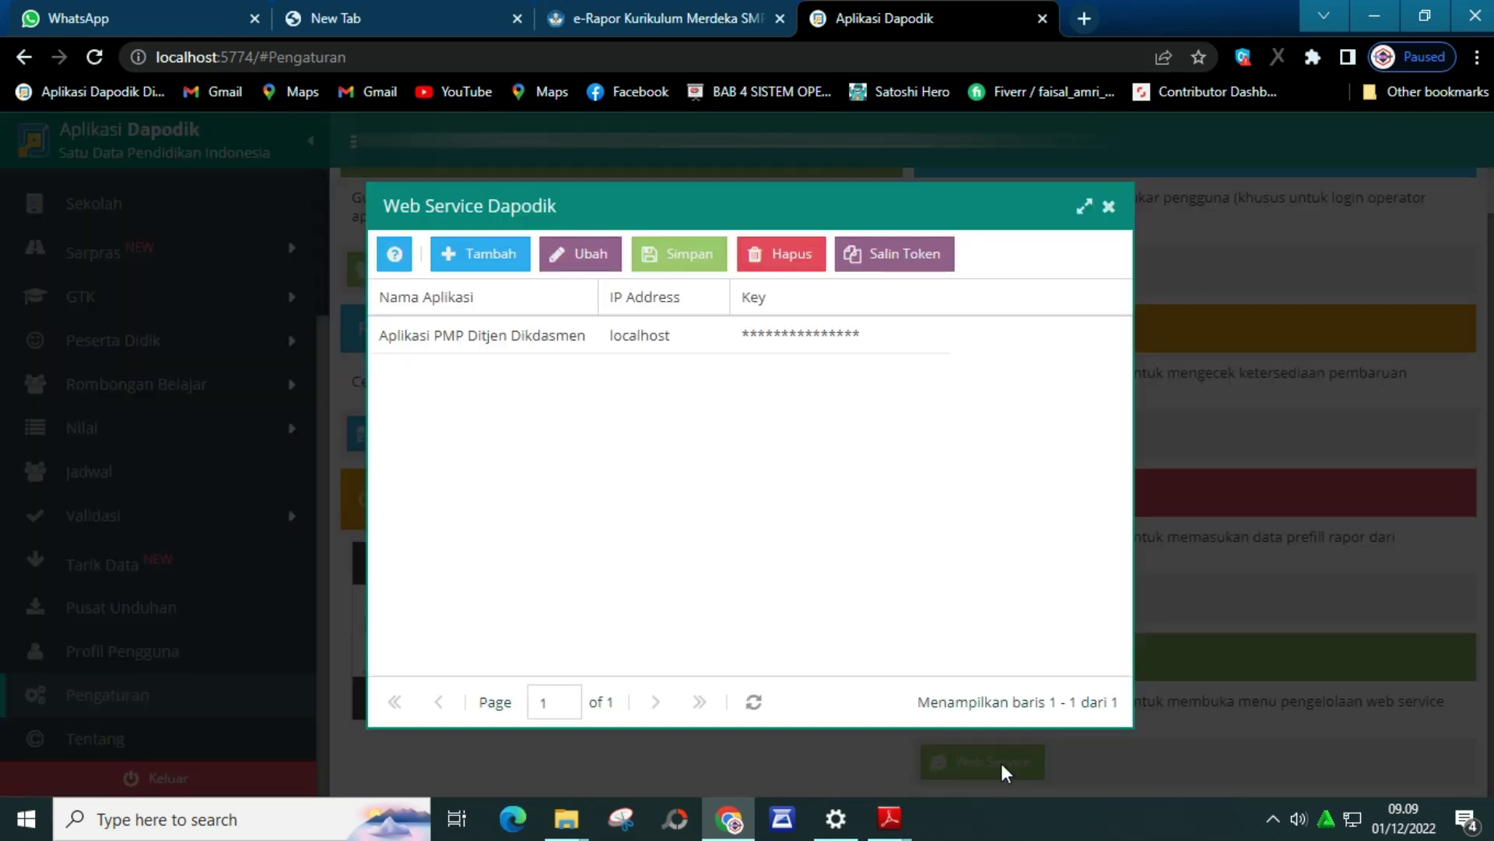
# - Add a Dapodik web service entry named E Rapor-Dapodik with IP address localhost and save it
pyautogui.click(475, 256)
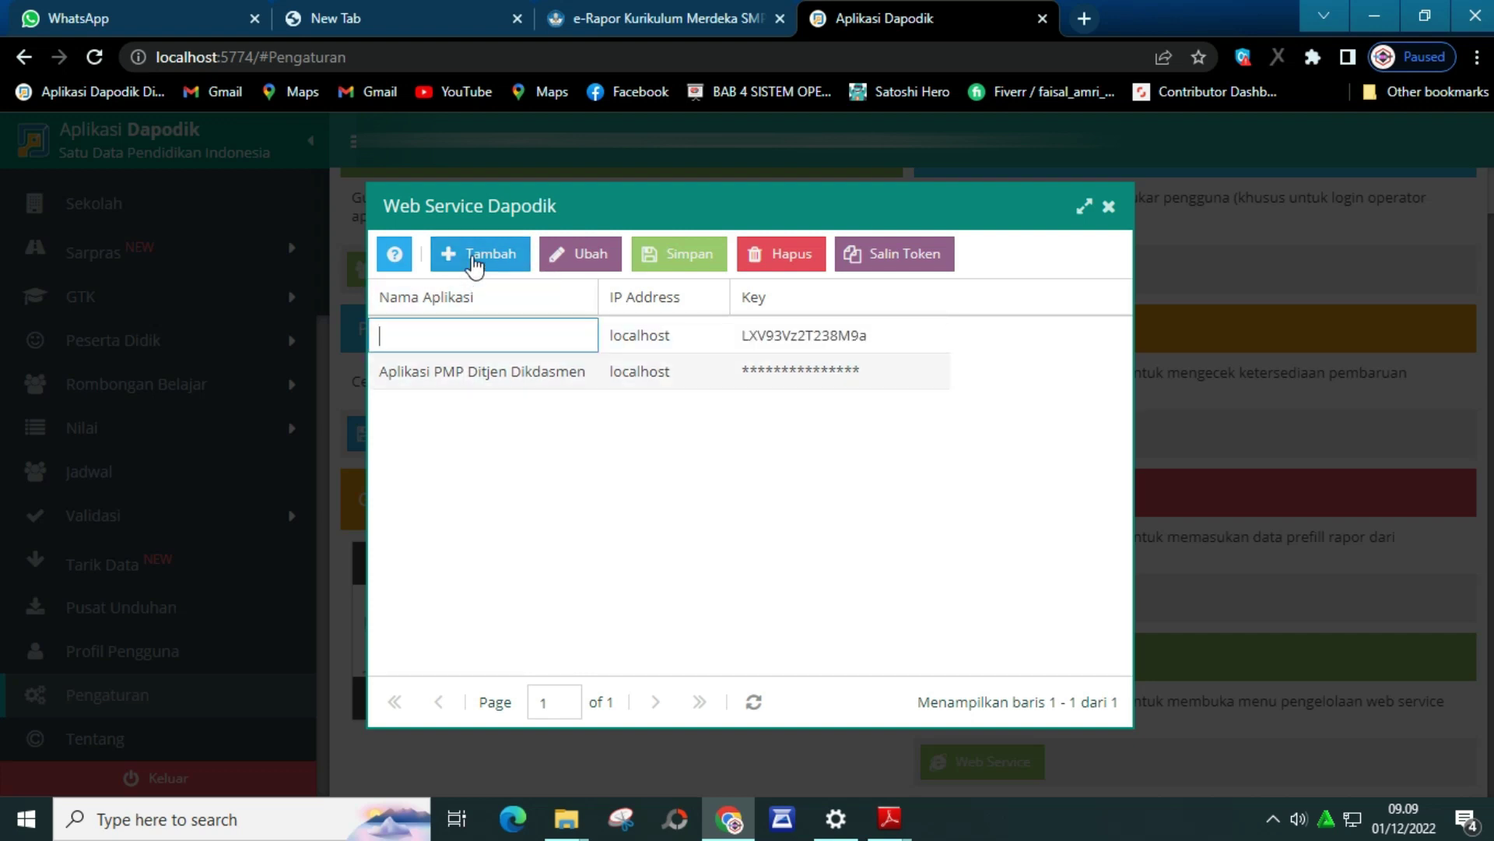
pyautogui.write('E Rapor-Dapodik')
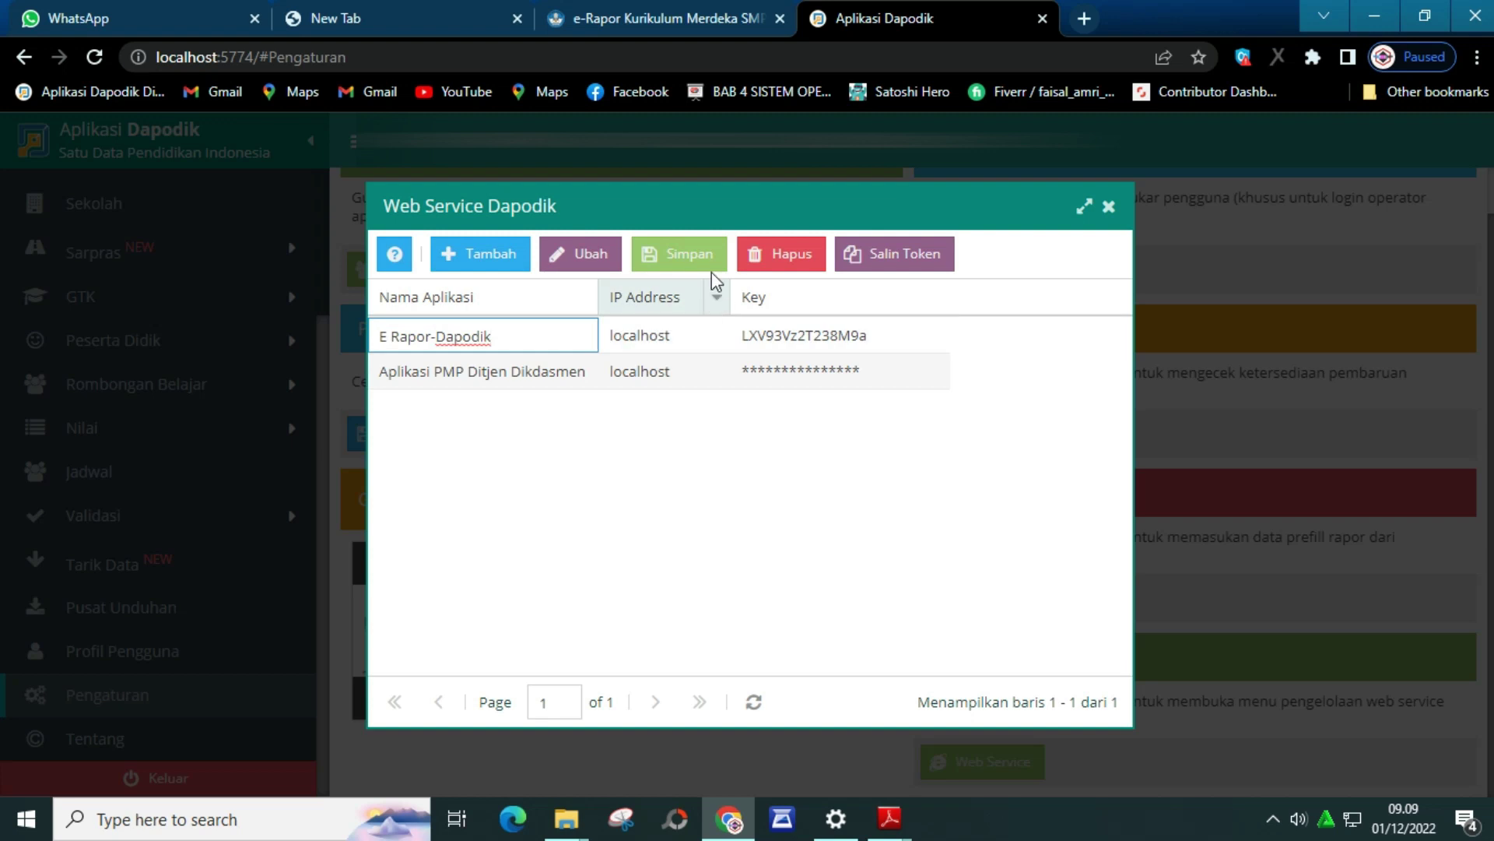
pyautogui.click(637, 331)
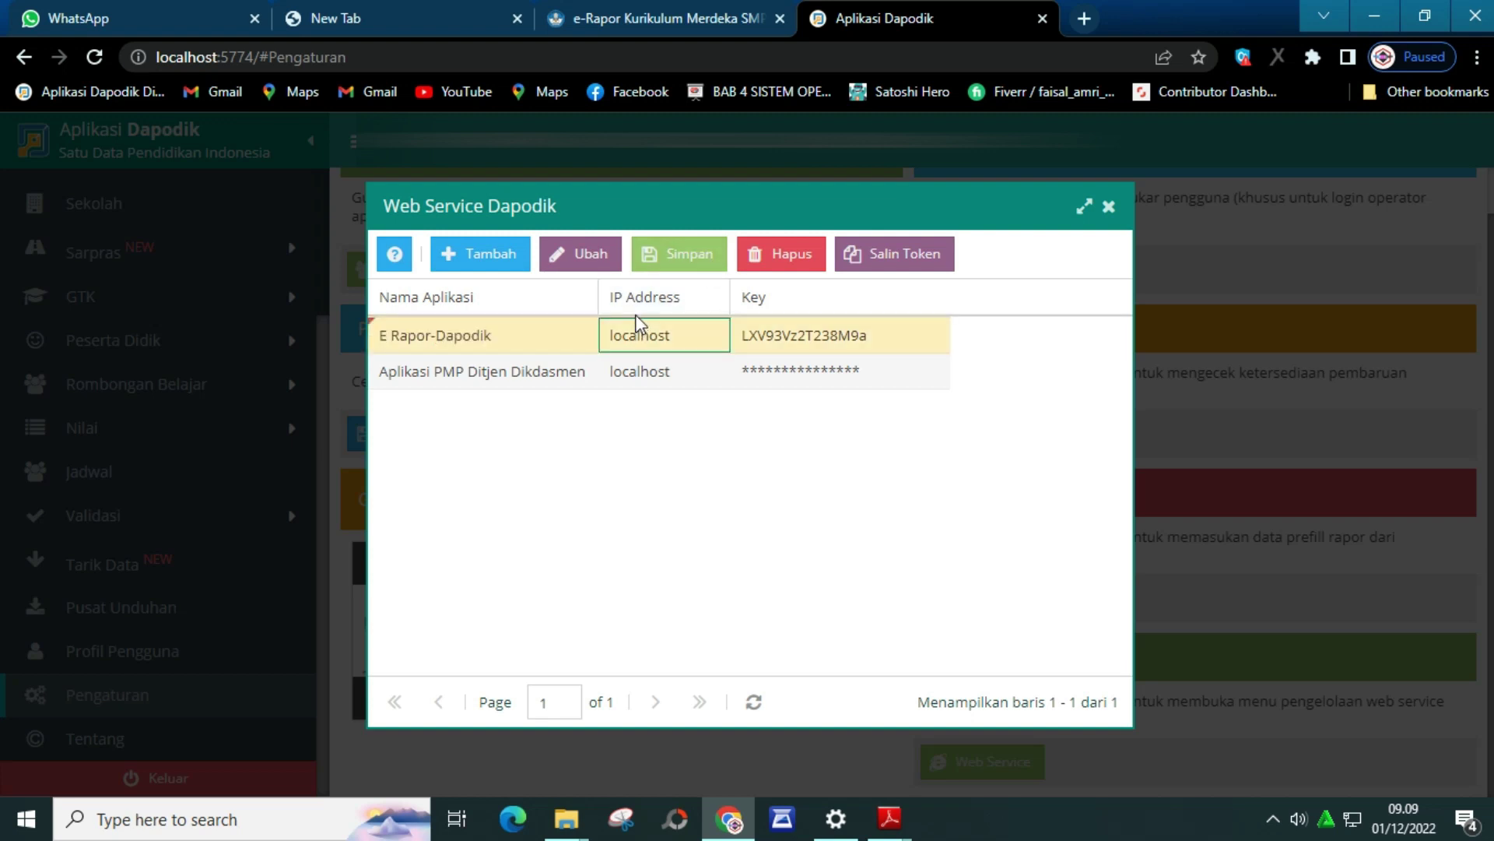
pyautogui.click(660, 348)
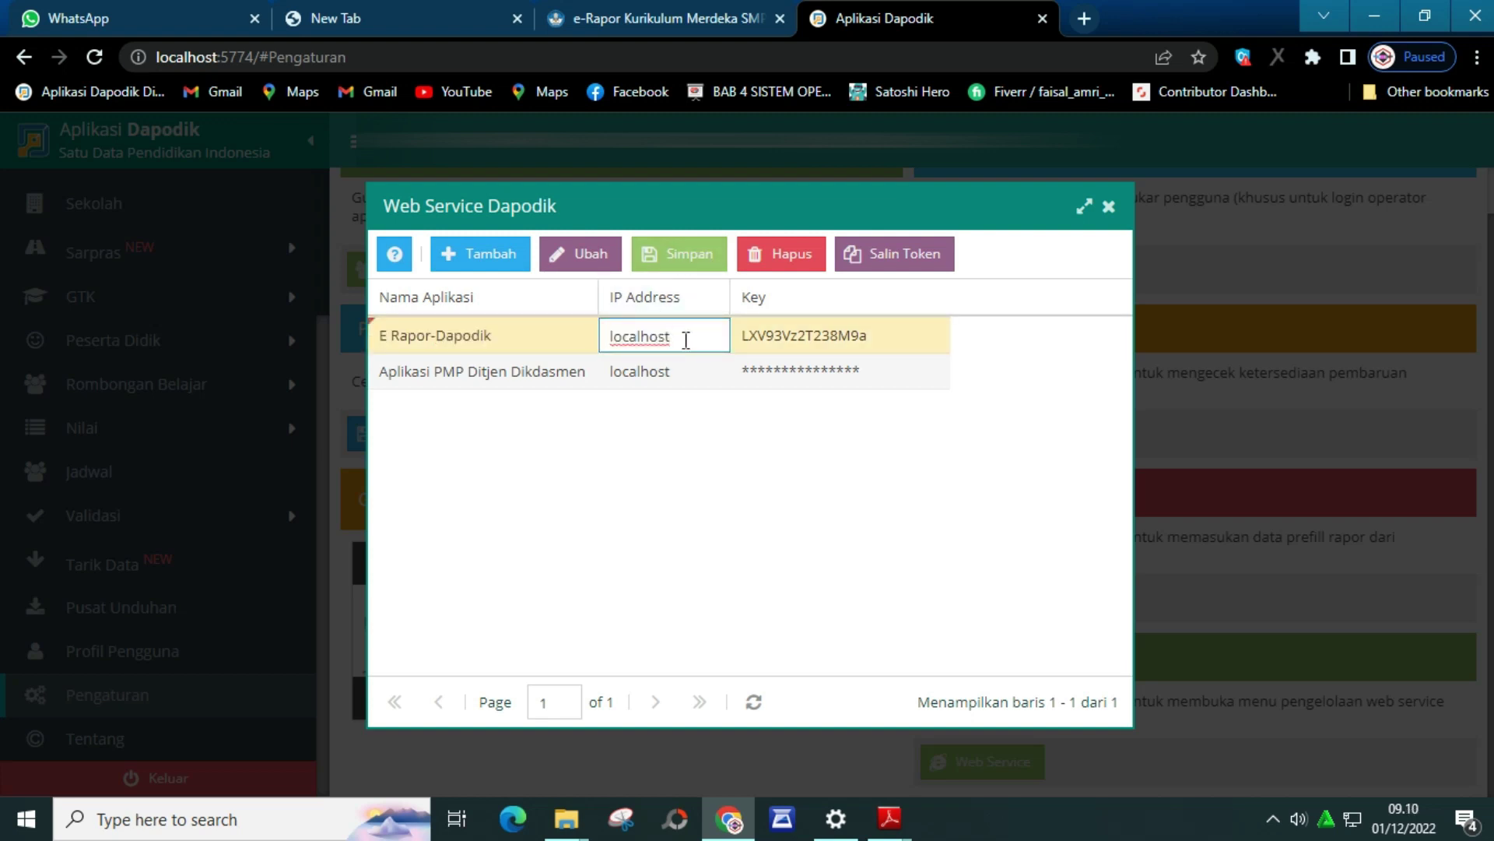
pyautogui.click(803, 341)
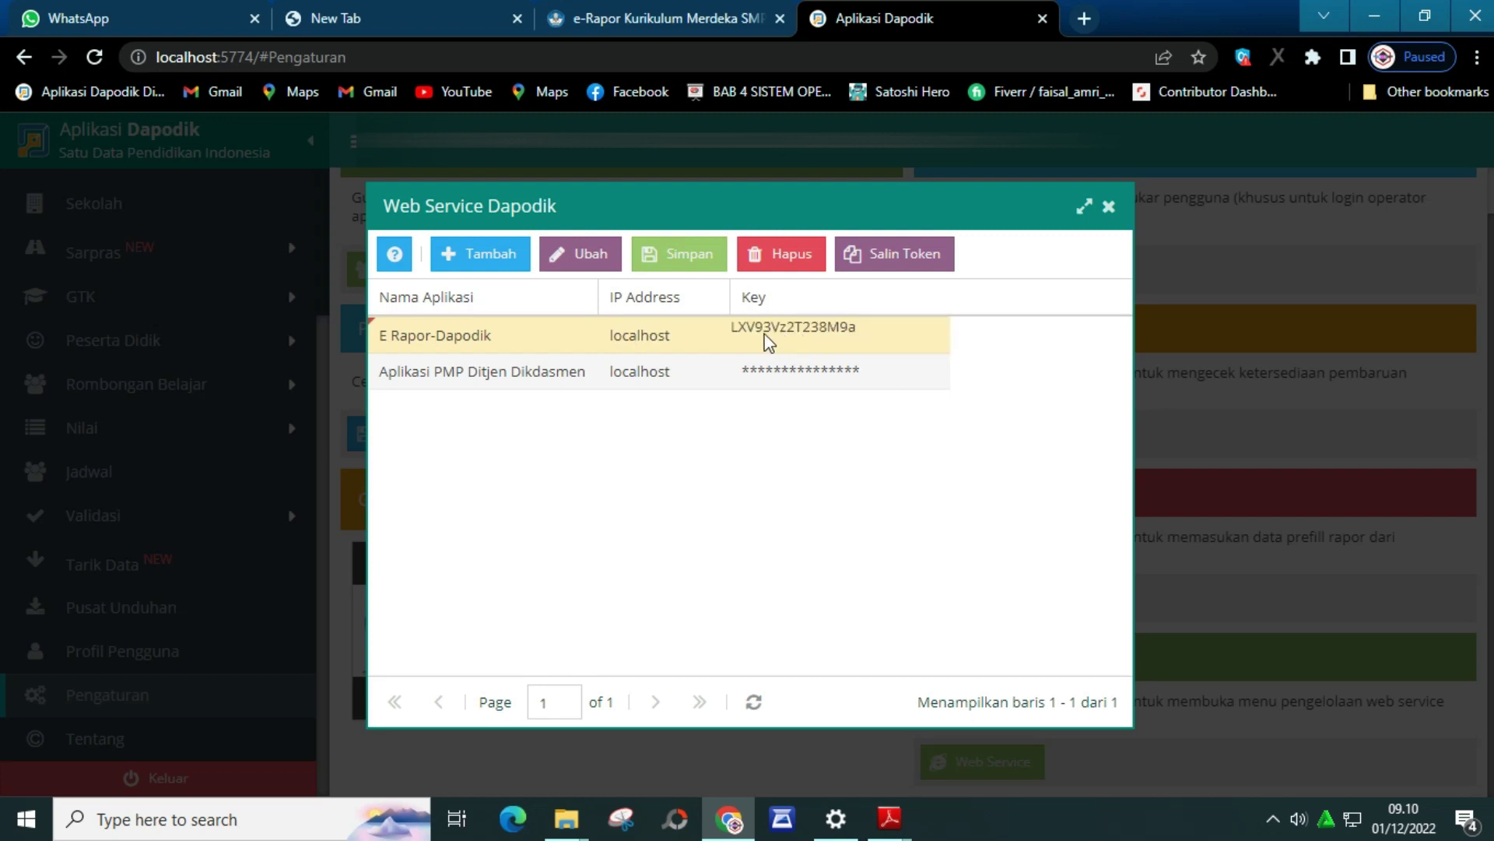
pyautogui.click(691, 266)
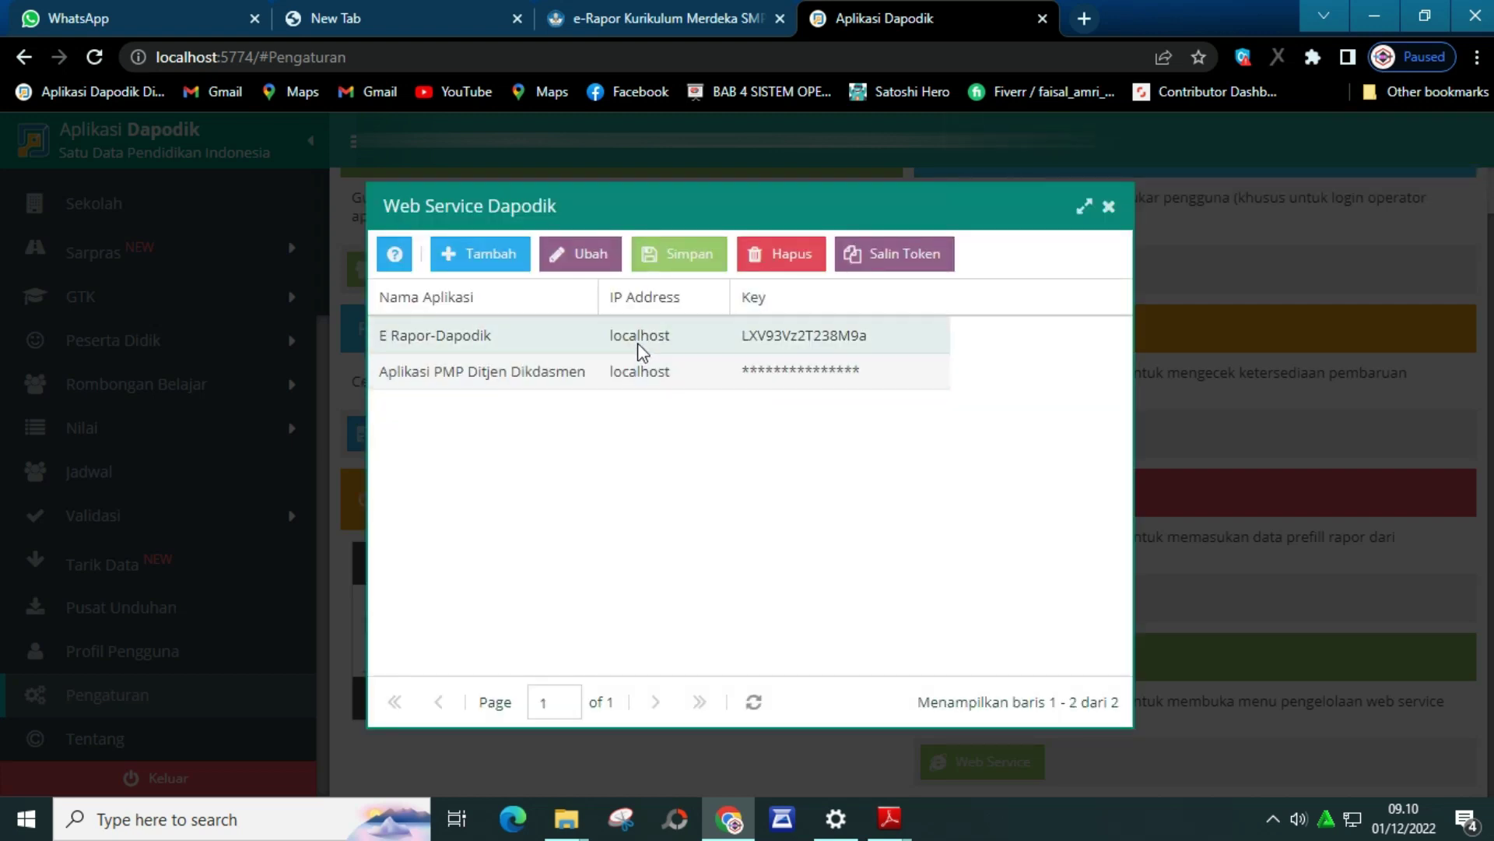
# - Copy the token of the E Rapor-Dapodik web service entry and close the token dialog
pyautogui.click(485, 340)
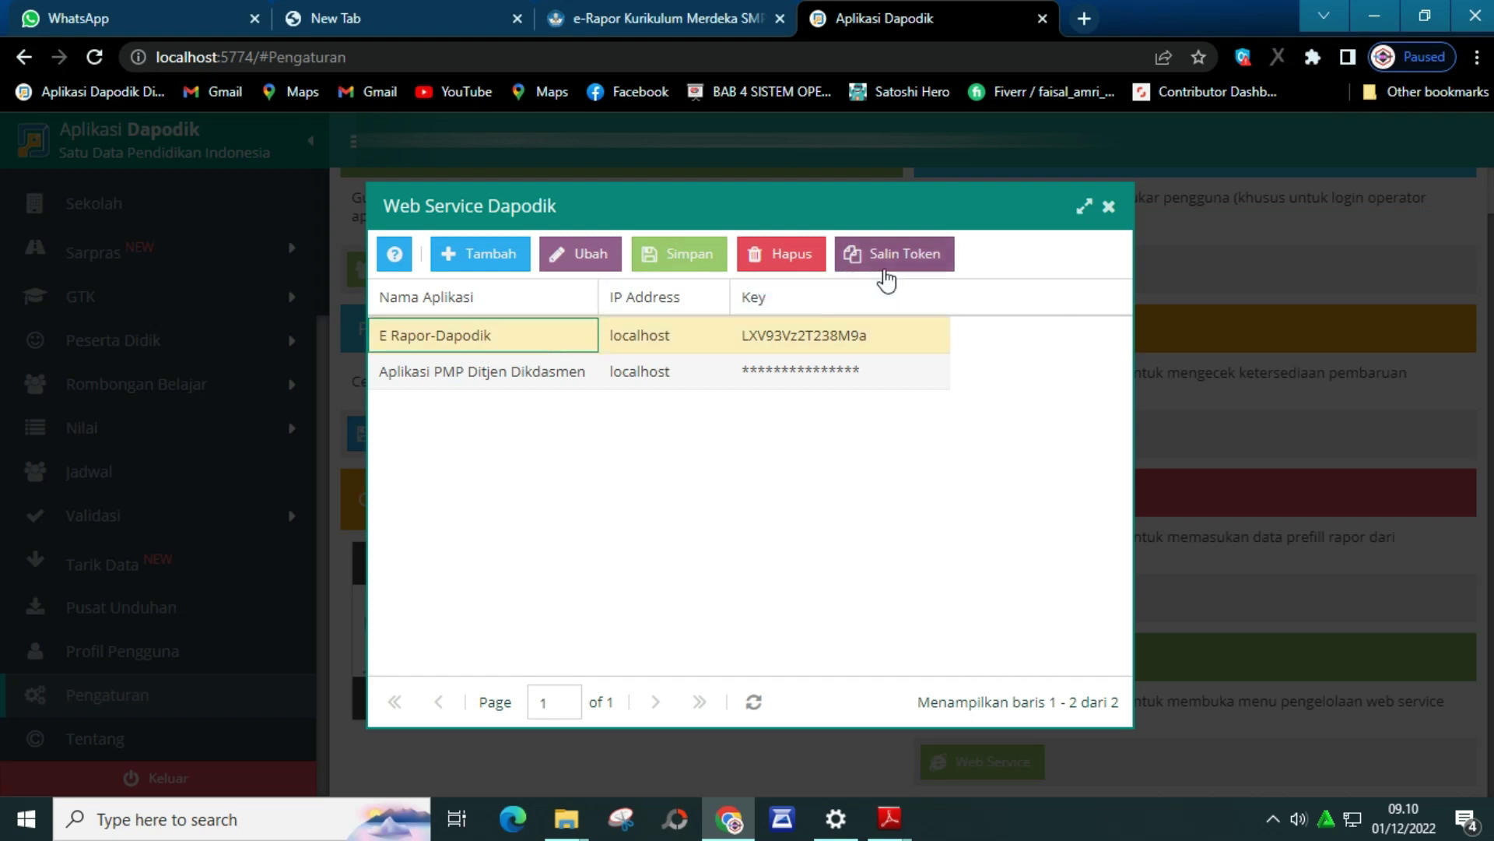
pyautogui.click(905, 265)
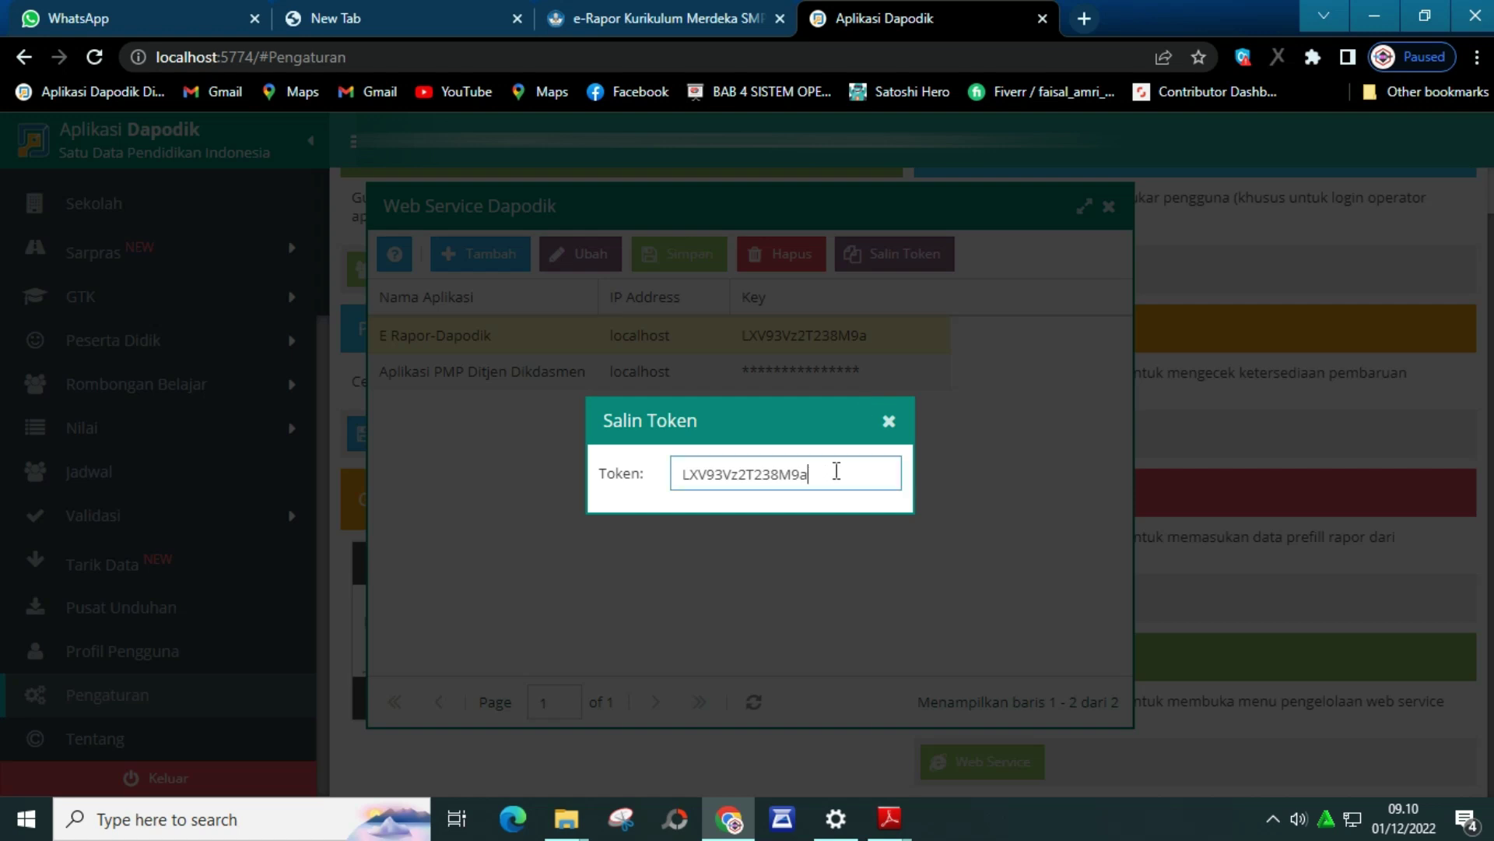
pyautogui.doubleClick(832, 472)
pyautogui.hotkey('ctrl', 'c')
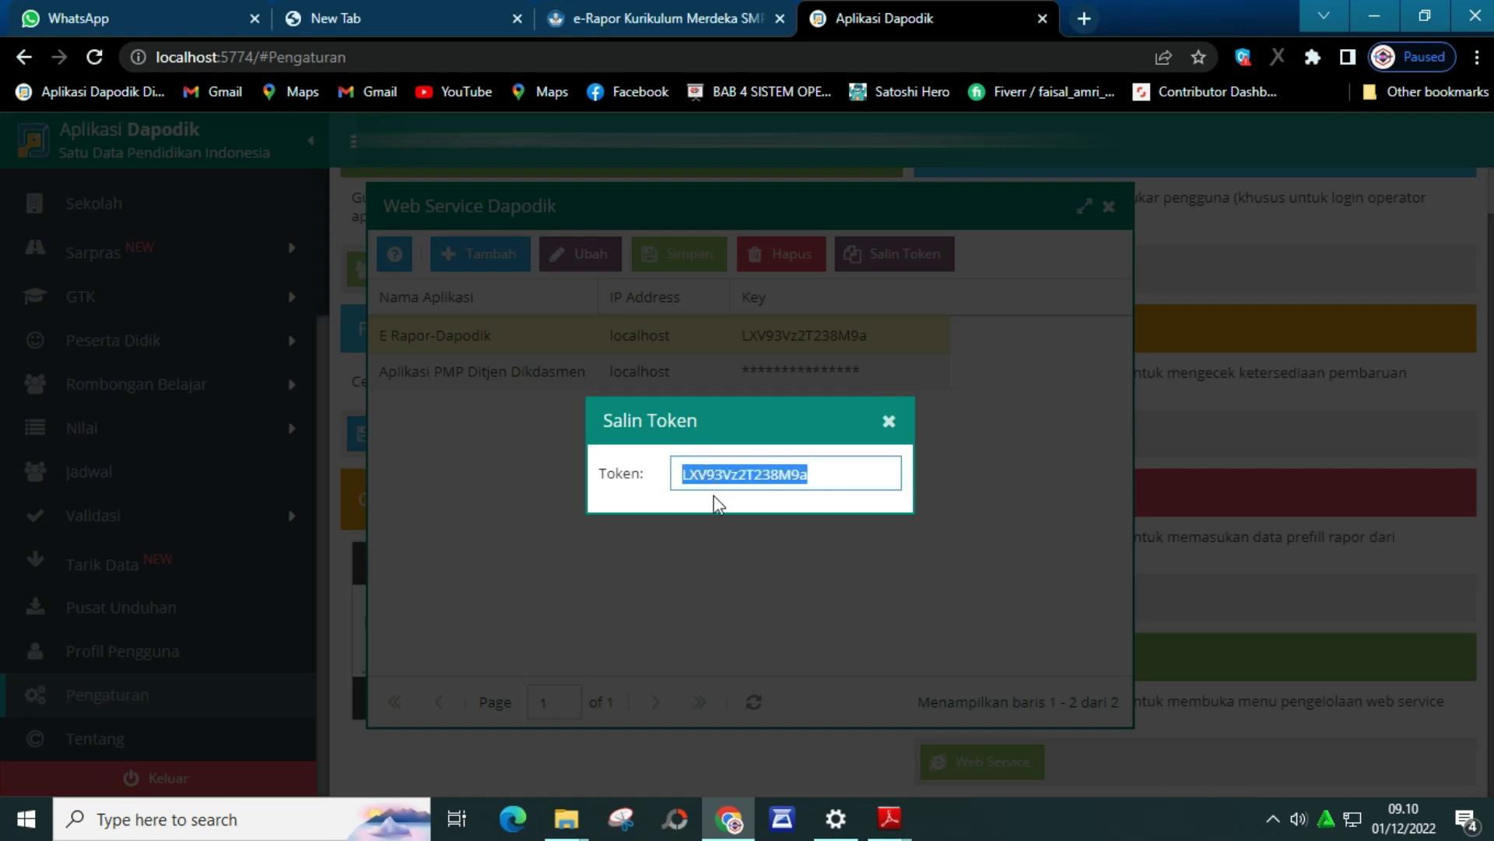
pyautogui.click(889, 424)
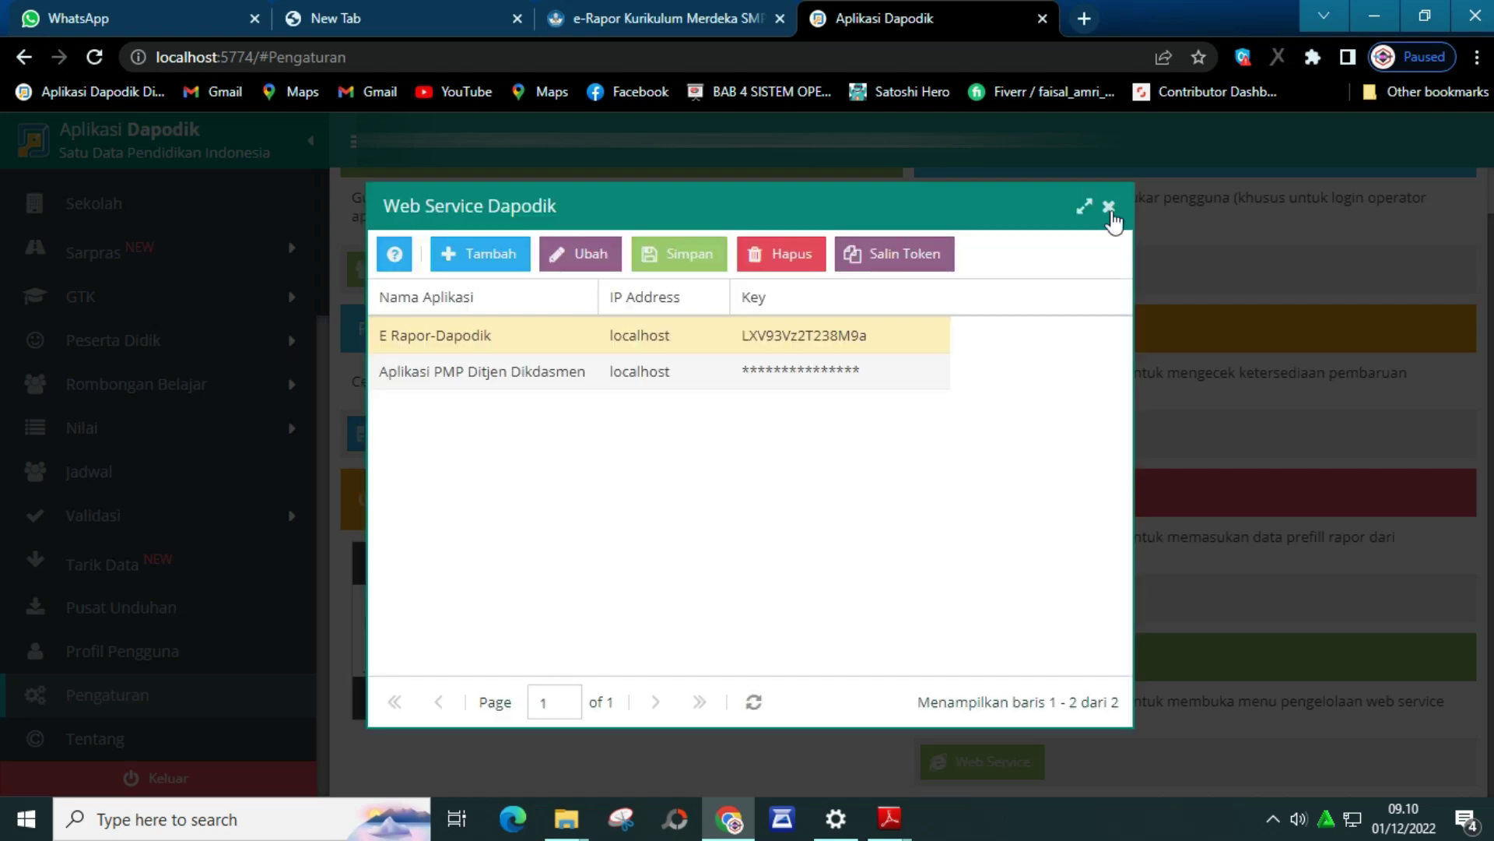
# - Switch to e-Rapor KM SMP and open the Dapo-Rapor connection of its Dapodik web service for editing
pyautogui.click(673, 4)
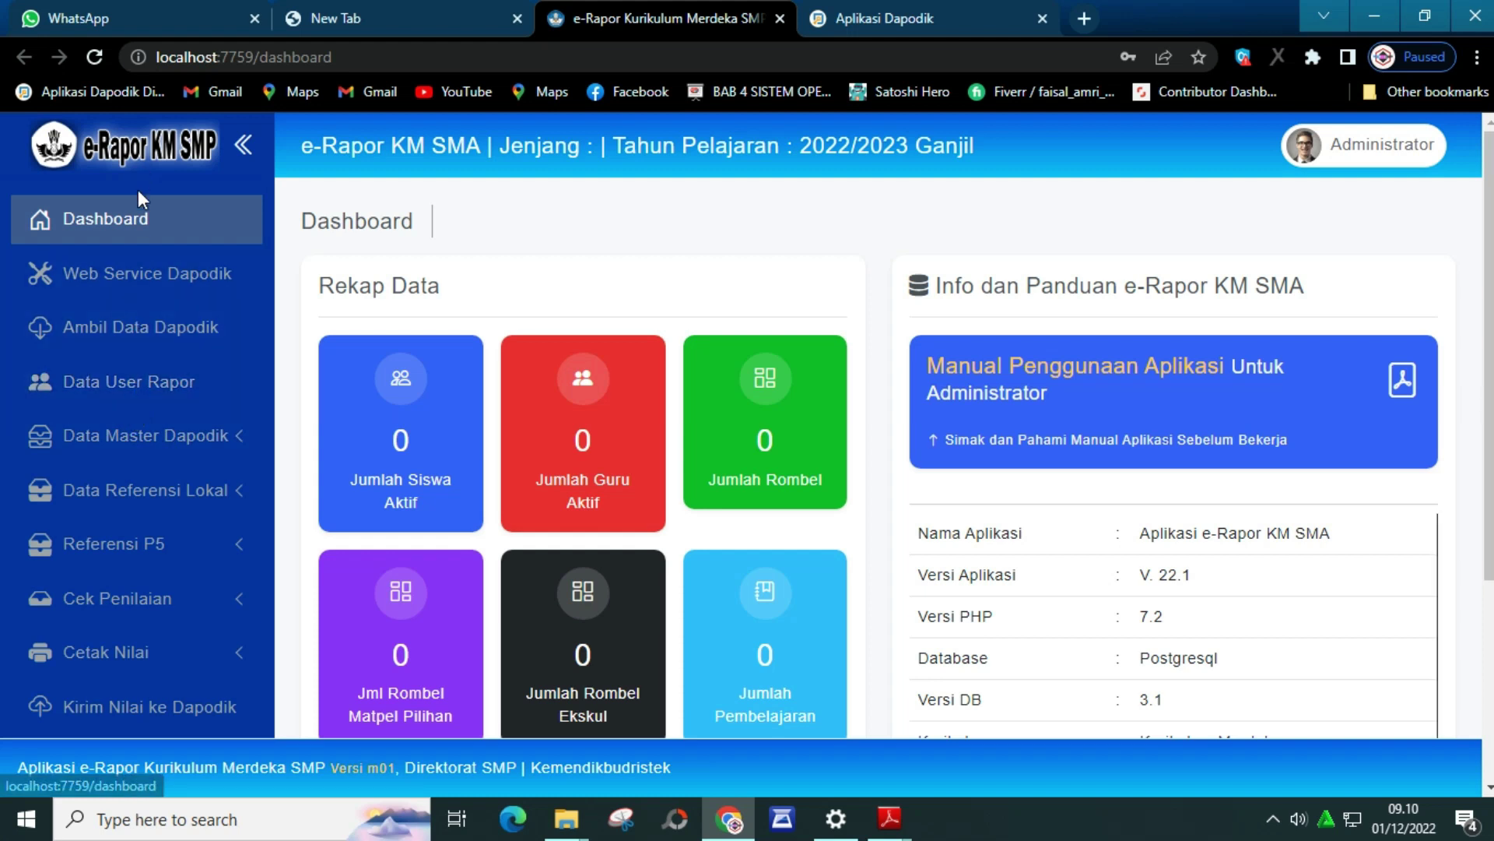
pyautogui.click(107, 279)
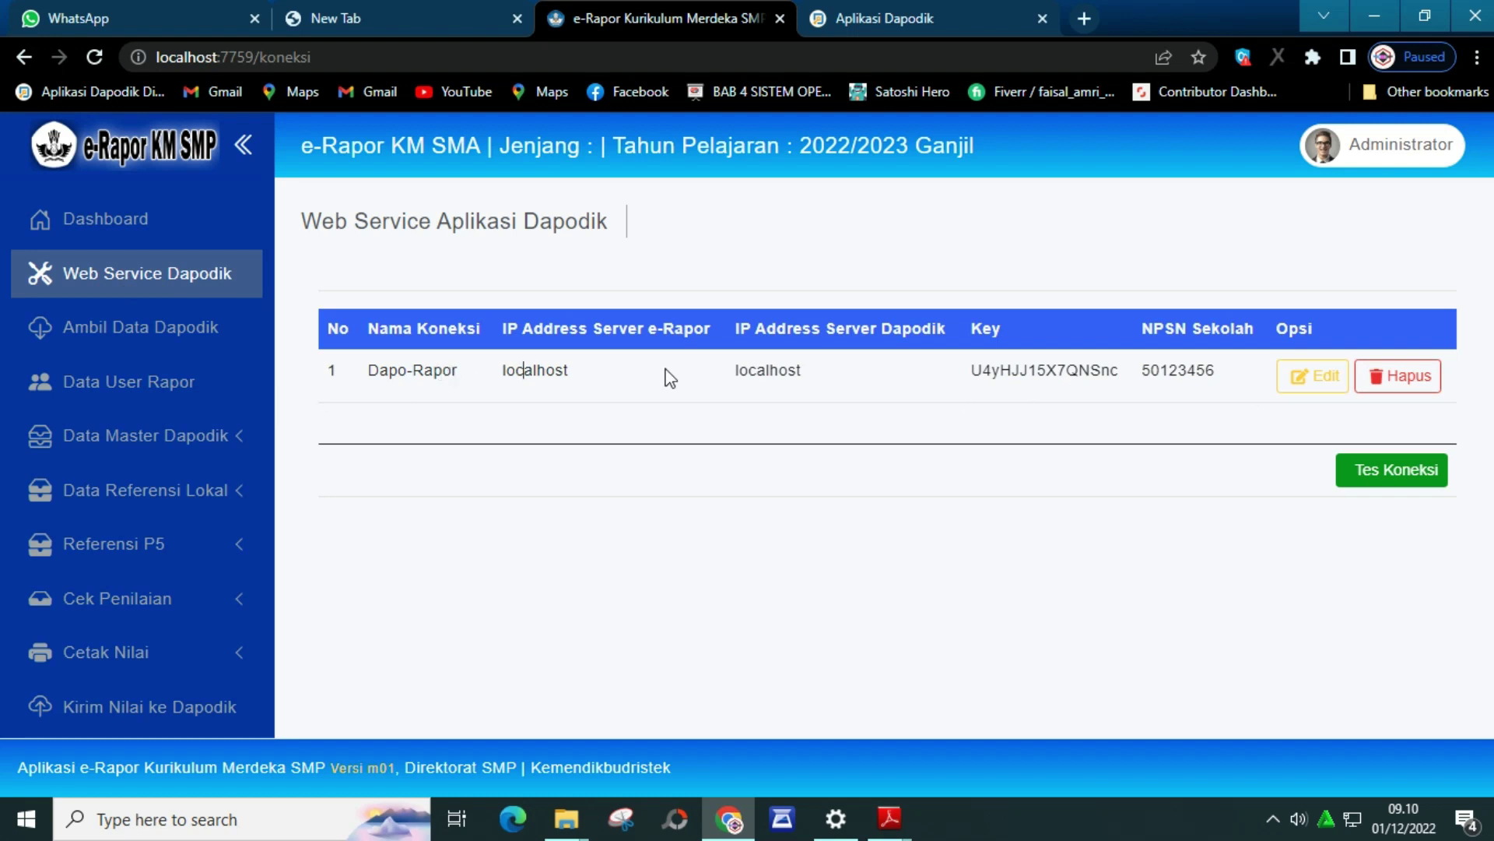
pyautogui.click(1318, 383)
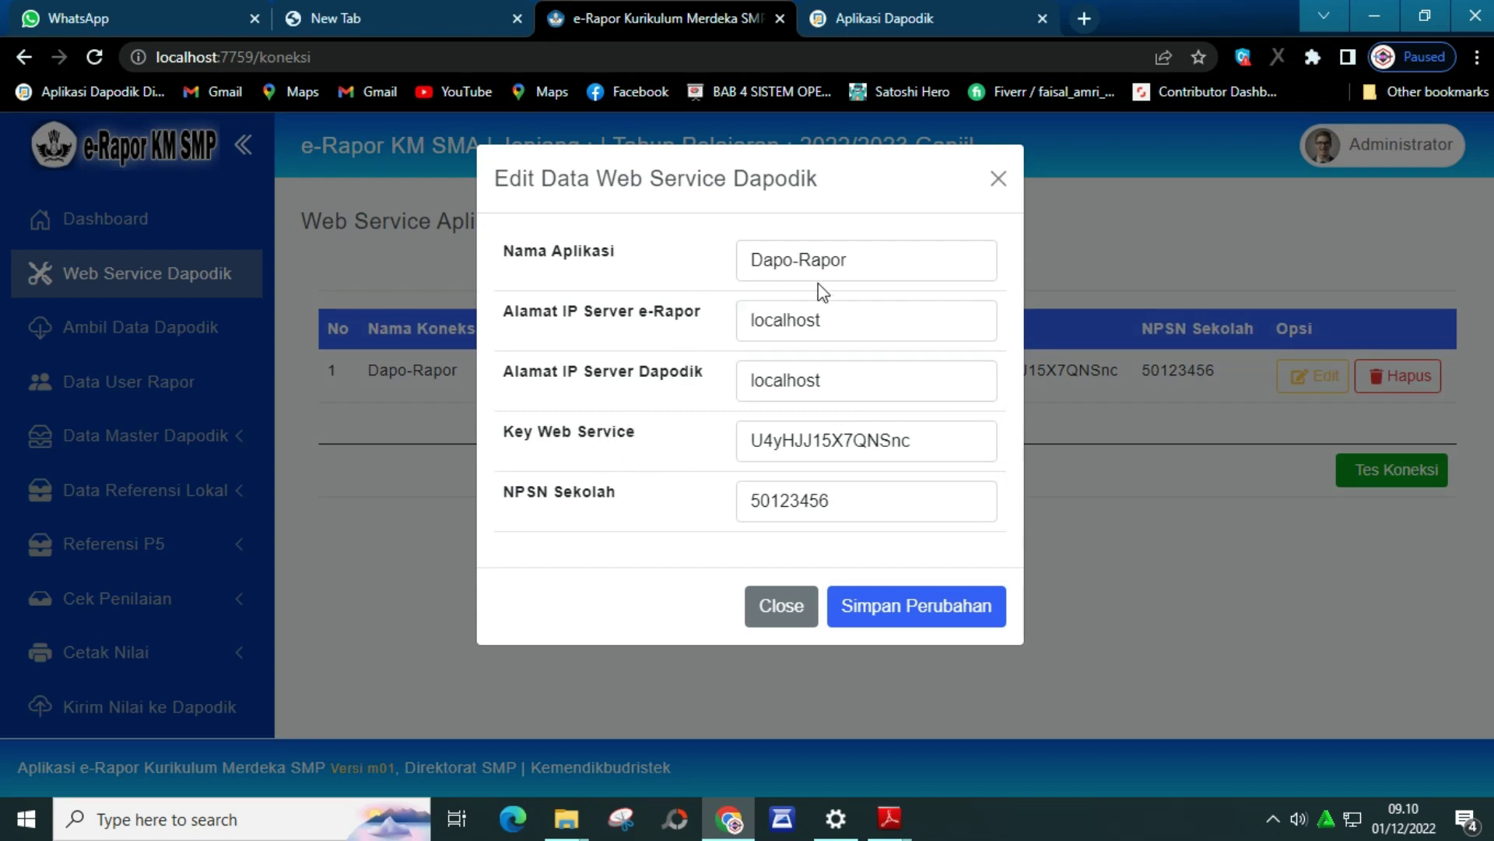
# - Review the application name and server addresses, and replace the Key Web Service value with the copied Dapodik token
pyautogui.click(872, 268)
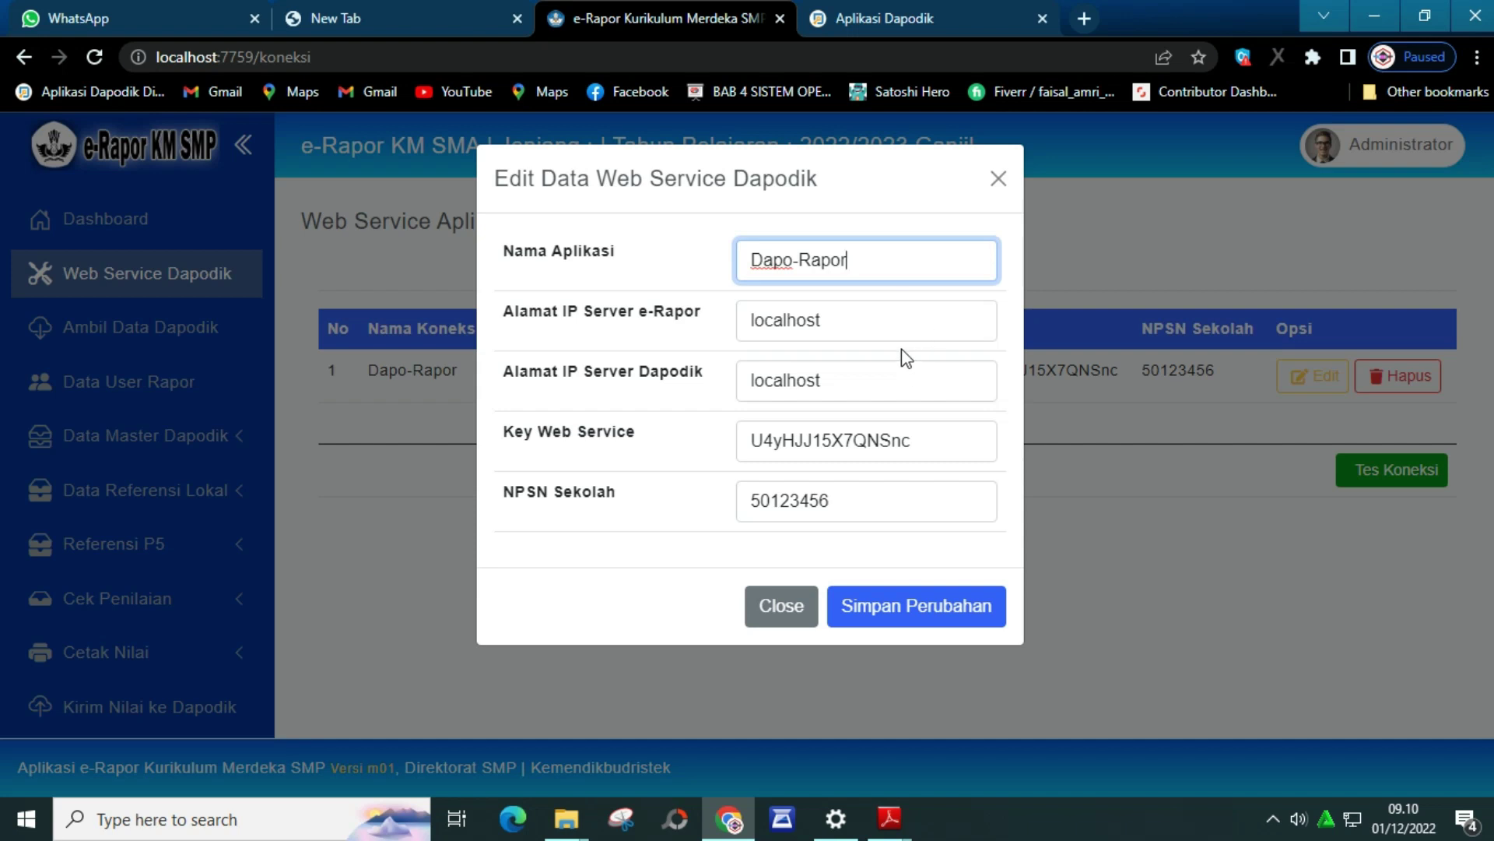
pyautogui.click(859, 319)
pyautogui.click(857, 385)
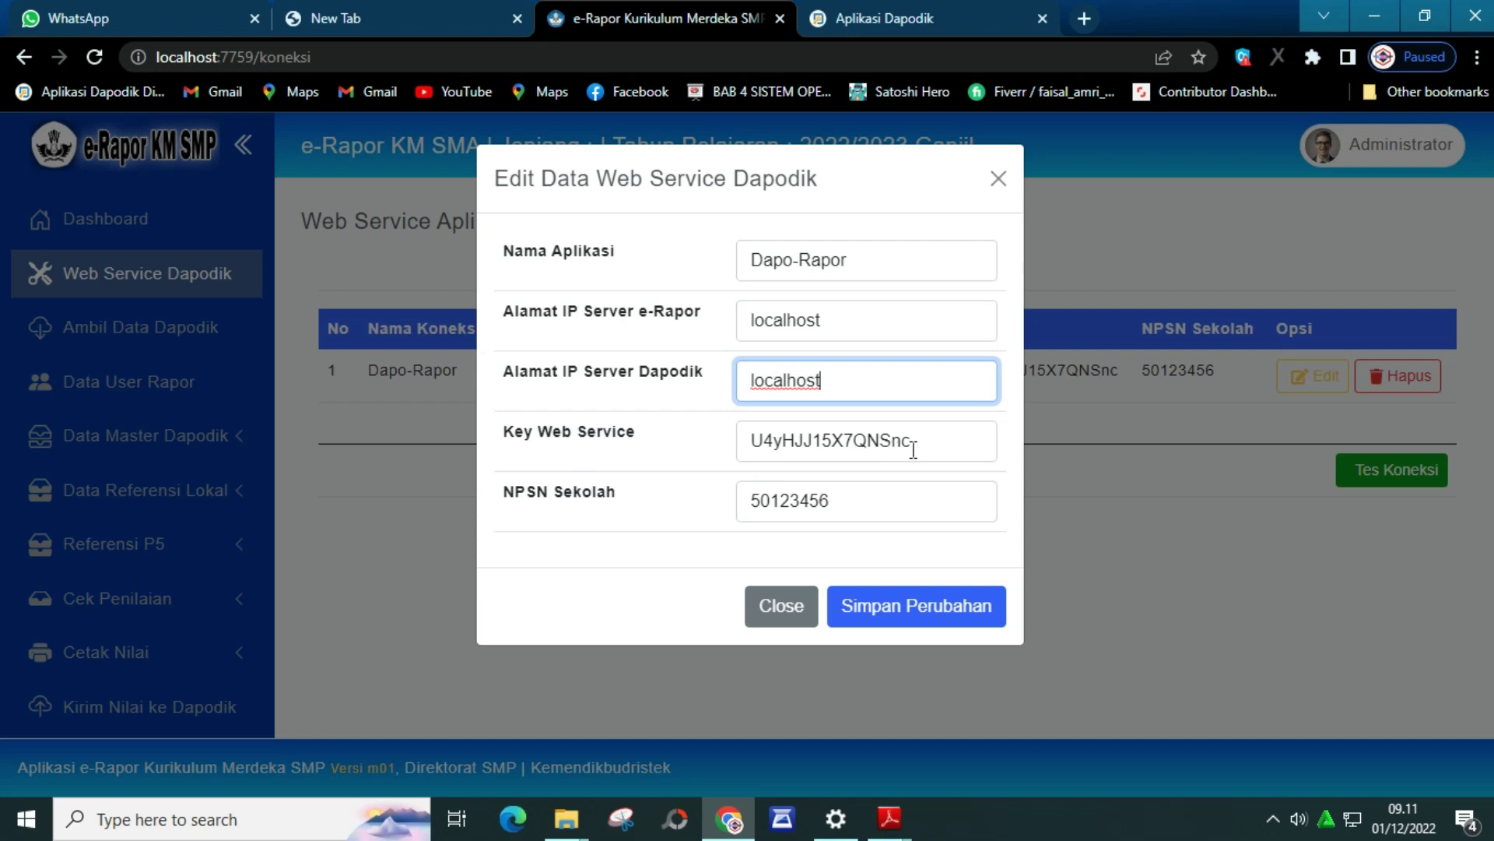
pyautogui.click(938, 442)
pyautogui.moveTo(936, 442); pyautogui.dragTo(677, 455)
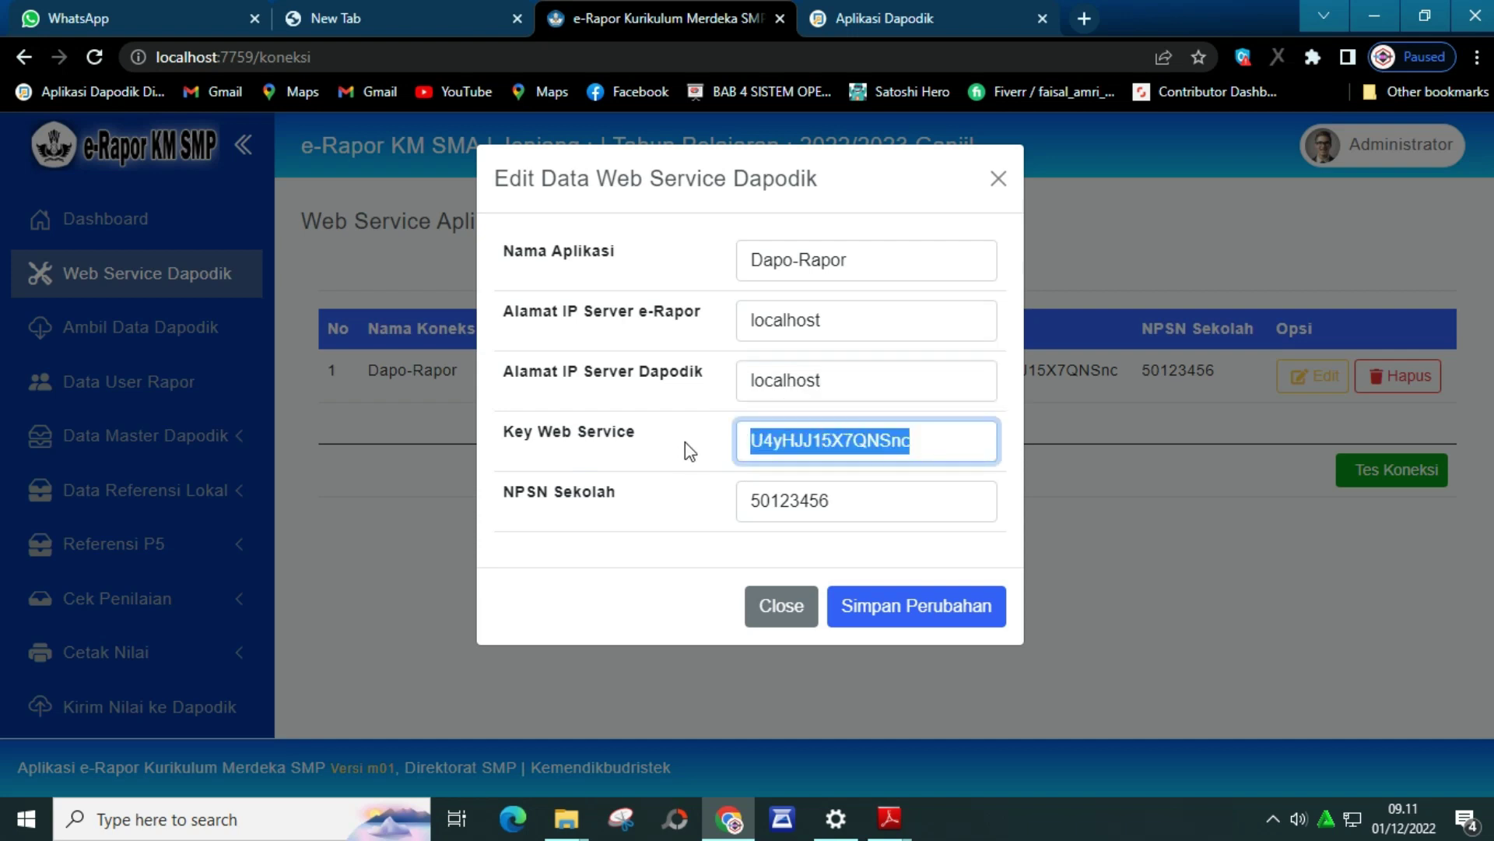
pyautogui.hotkey('ctrl', 'v')
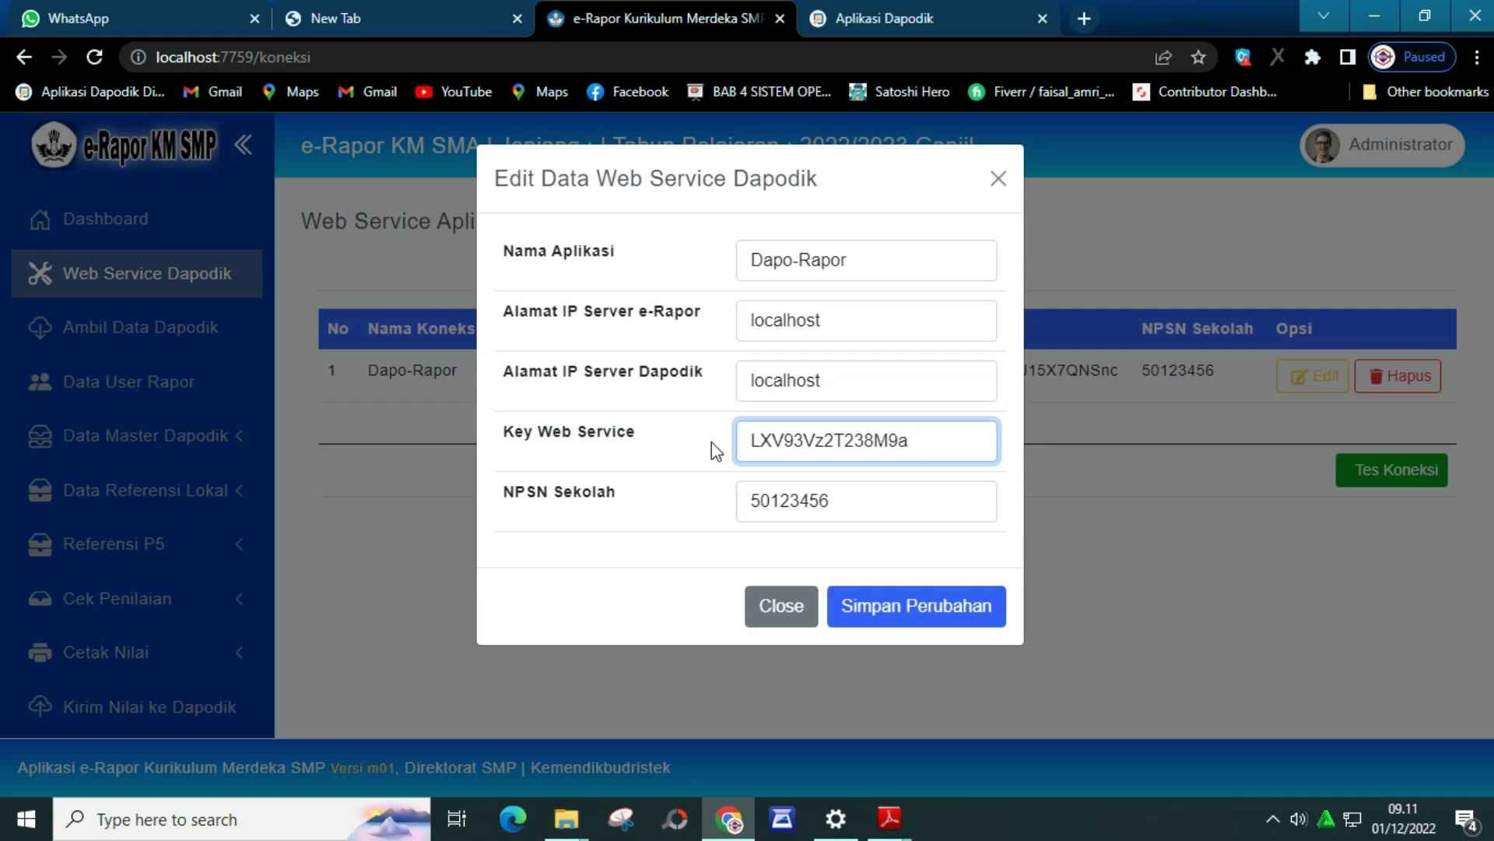
# - Enter the school's NPSN in the Dapo-Rapor connection, save the changes and dismiss the confirmation
pyautogui.click(859, 506)
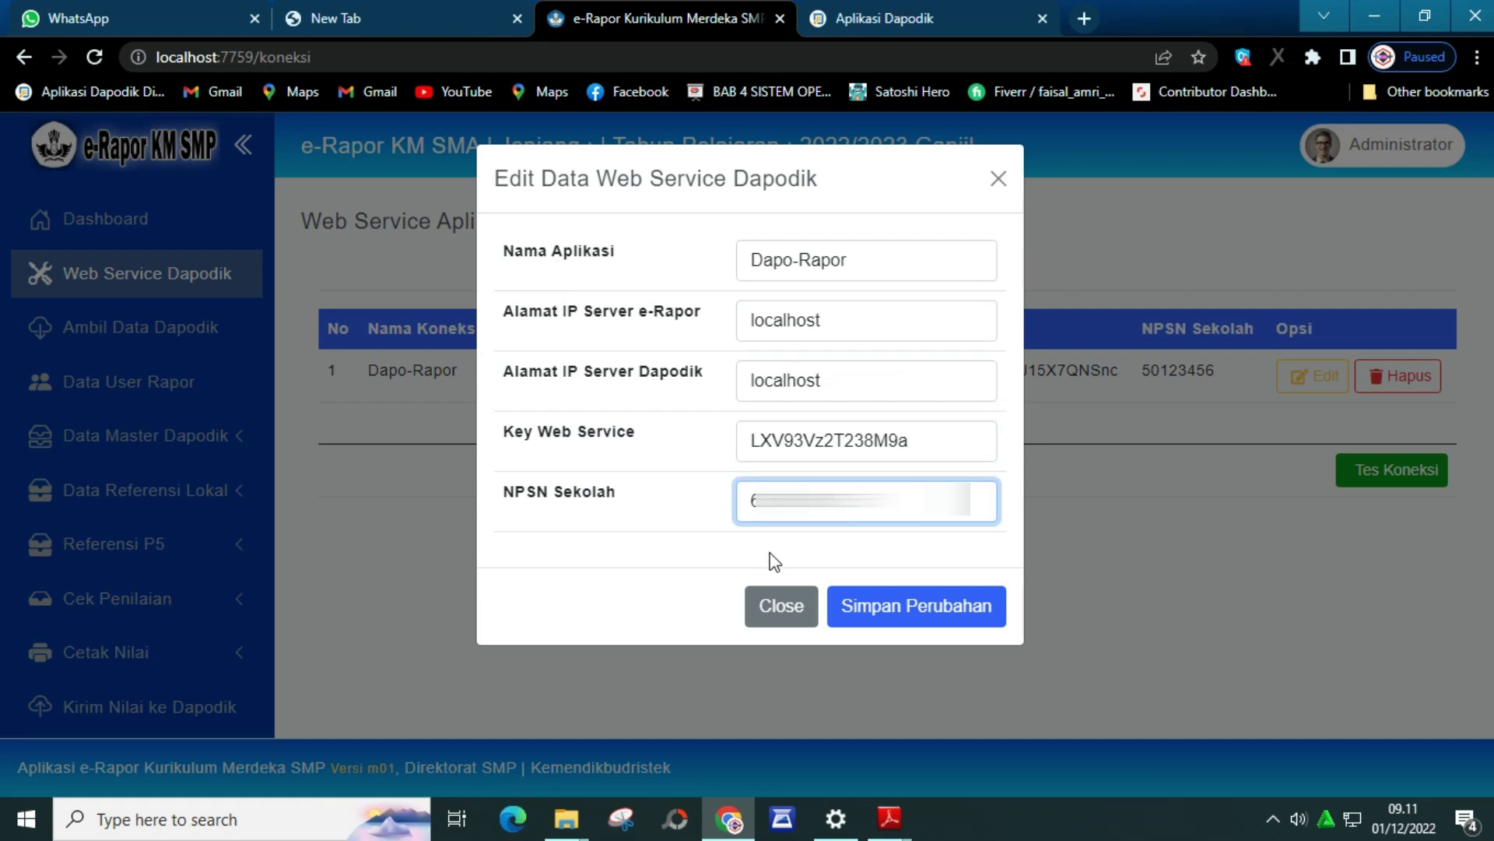
pyautogui.click(948, 622)
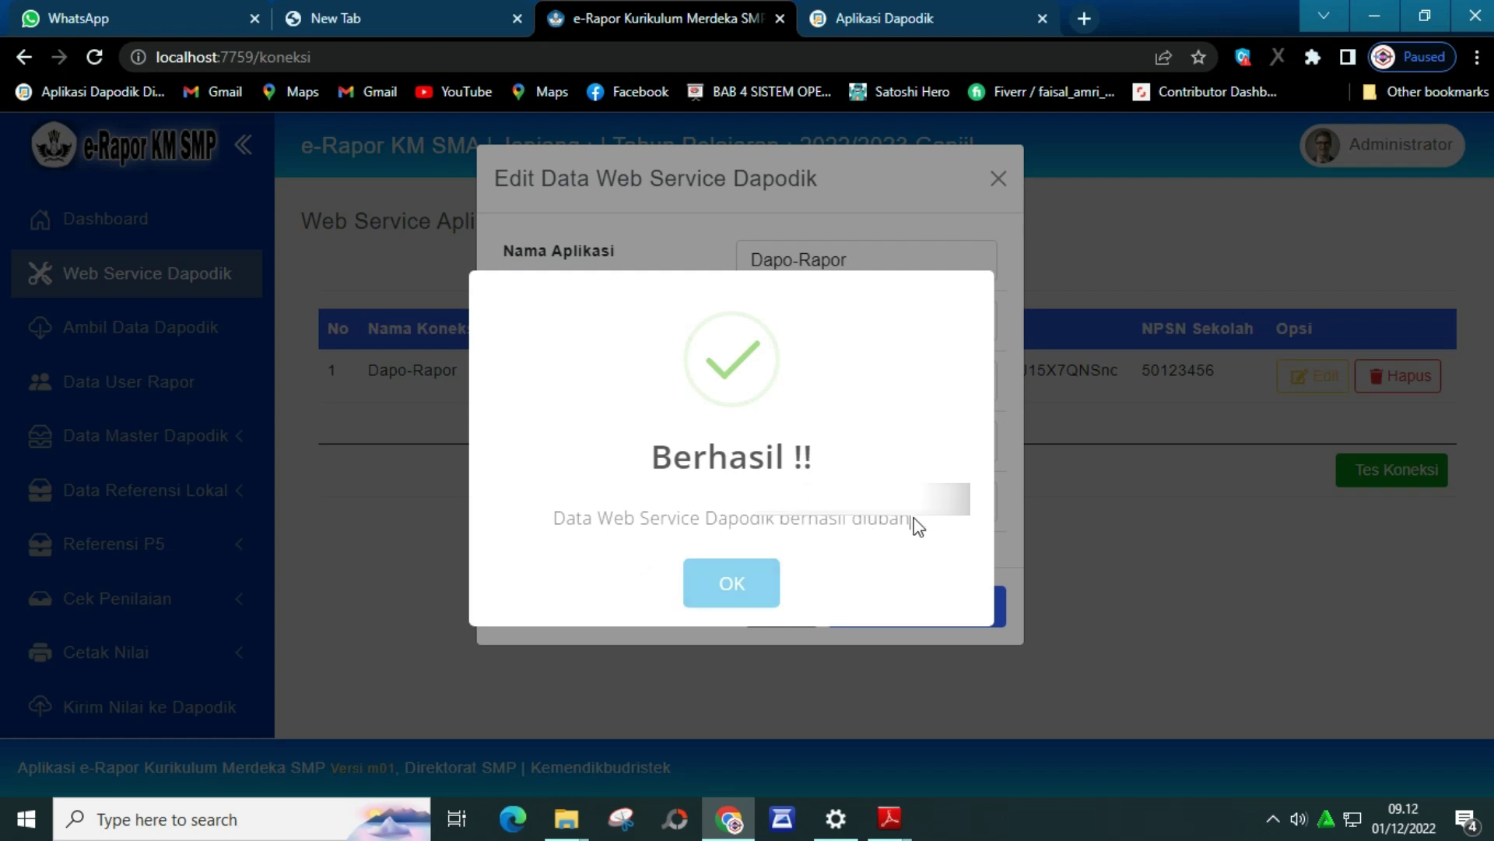
pyautogui.moveTo(918, 524); pyautogui.dragTo(504, 516)
pyautogui.click(866, 453)
pyautogui.click(741, 603)
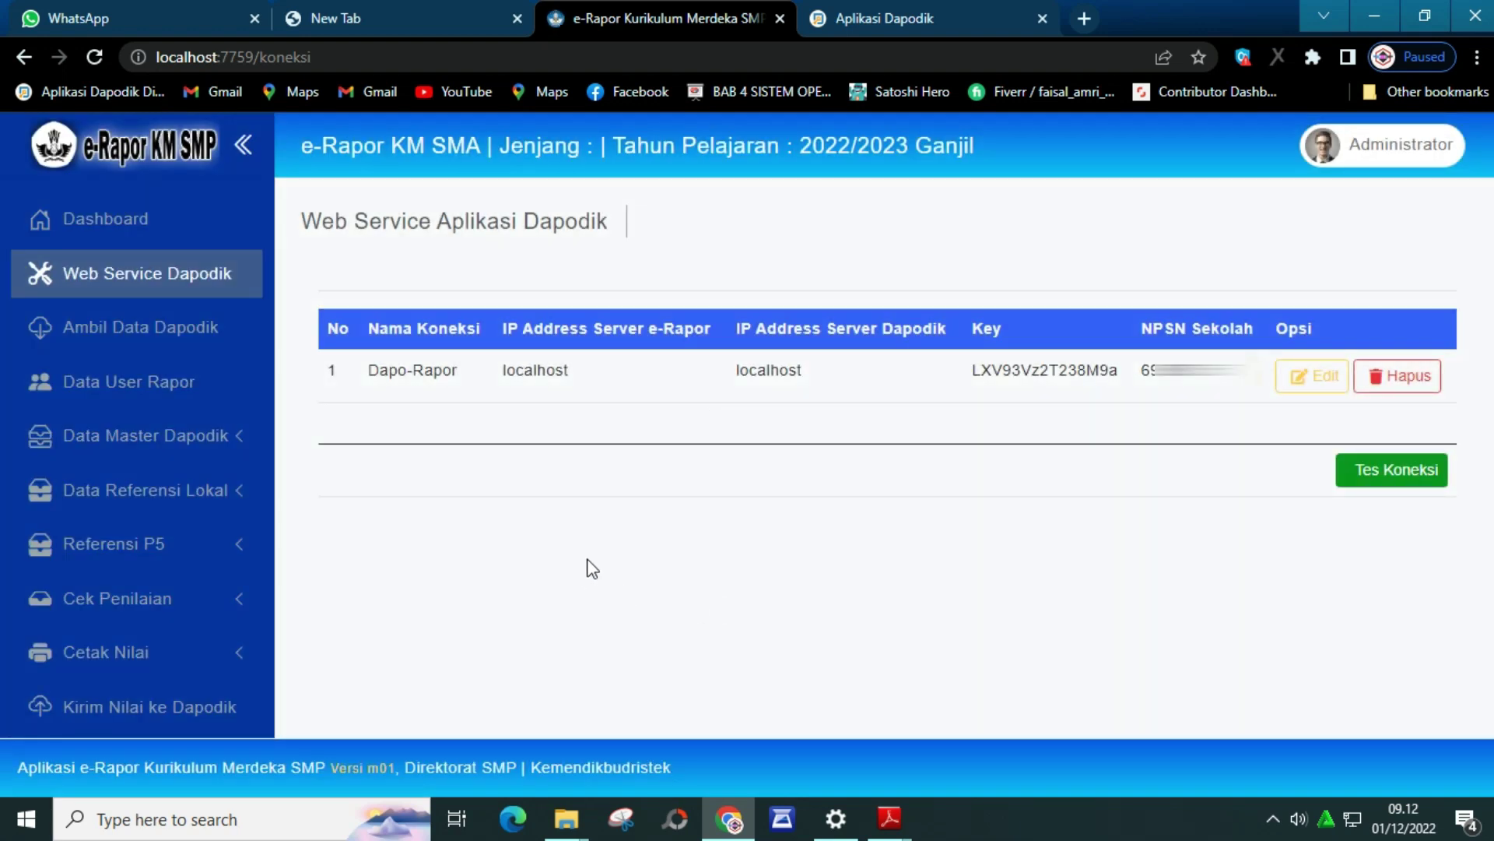
# - Test the Dapo-Rapor connection to Dapodik and close the result message
pyautogui.click(1411, 481)
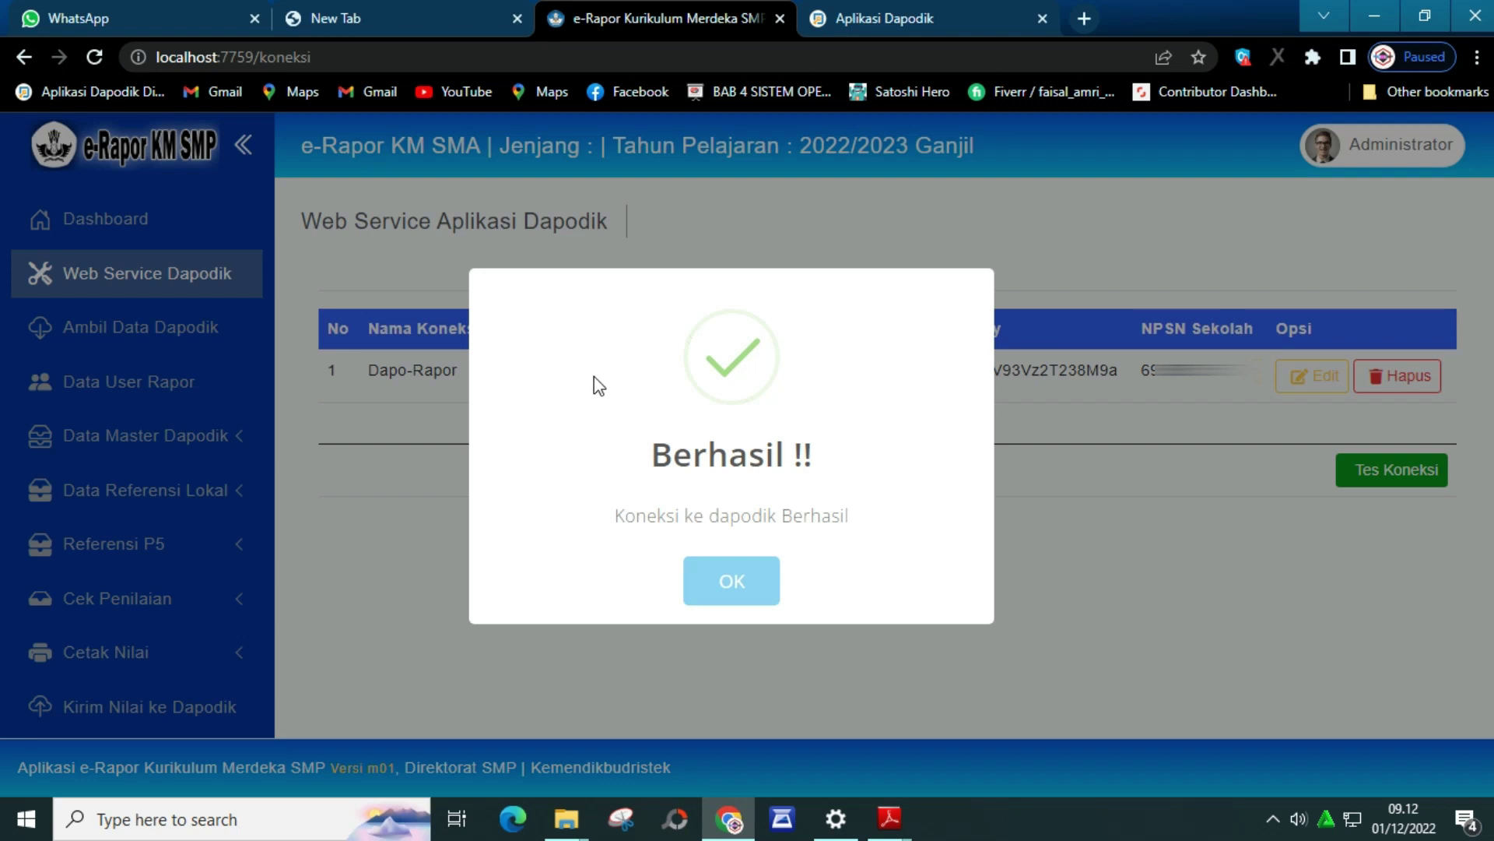
pyautogui.click(731, 584)
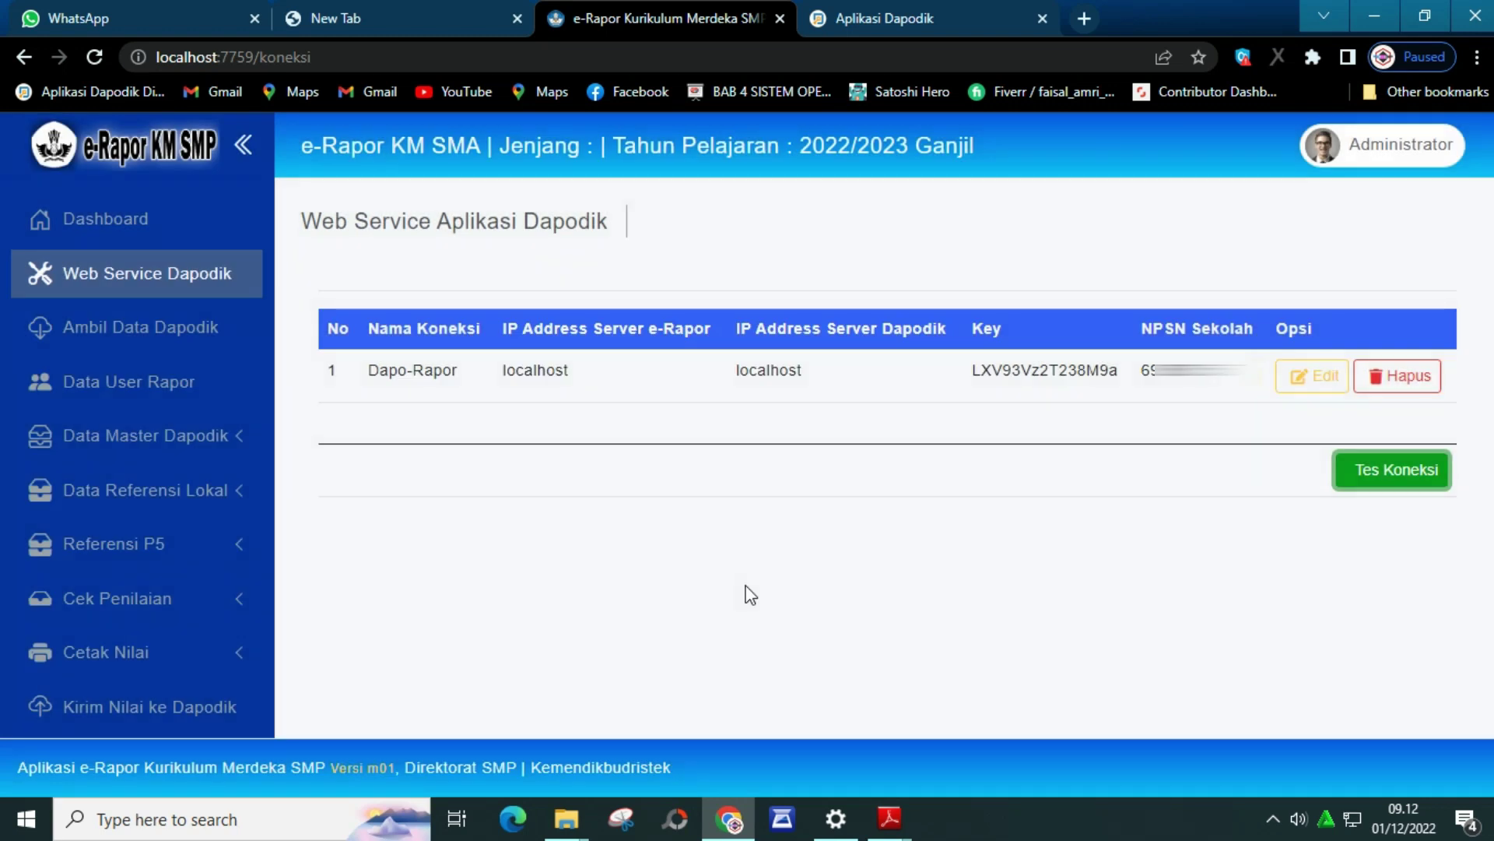